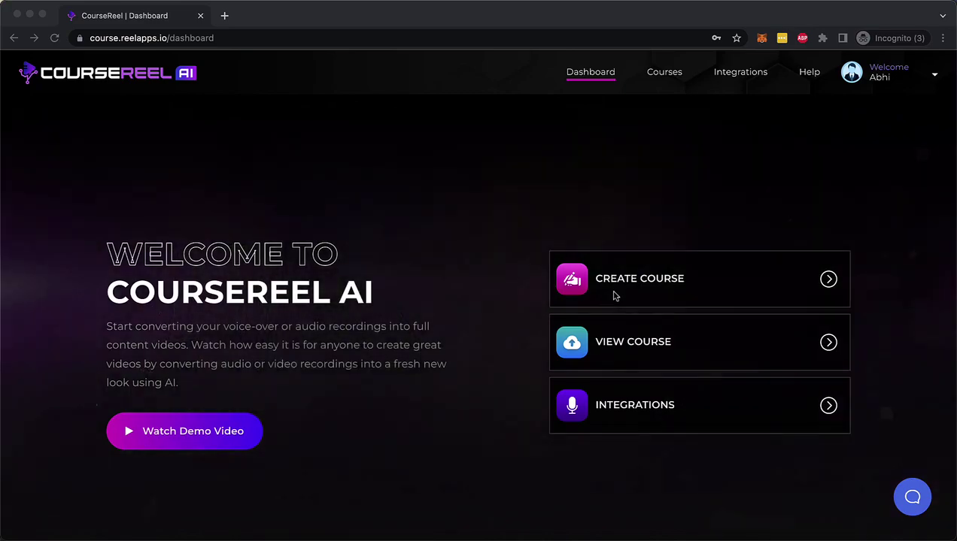
Look over the dashboard and the integrations page, then return to the dashboard.
{"action": "scroll", "coordinate": [613, 296], "scroll_direction": "down", "scroll_amount": 10}
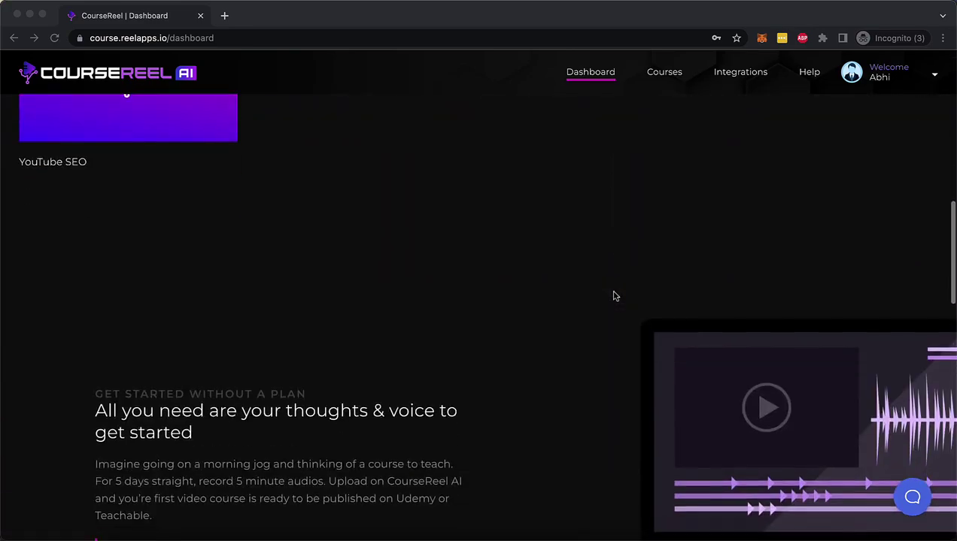
{"action": "scroll", "coordinate": [613, 295], "scroll_direction": "down", "scroll_amount": 15}
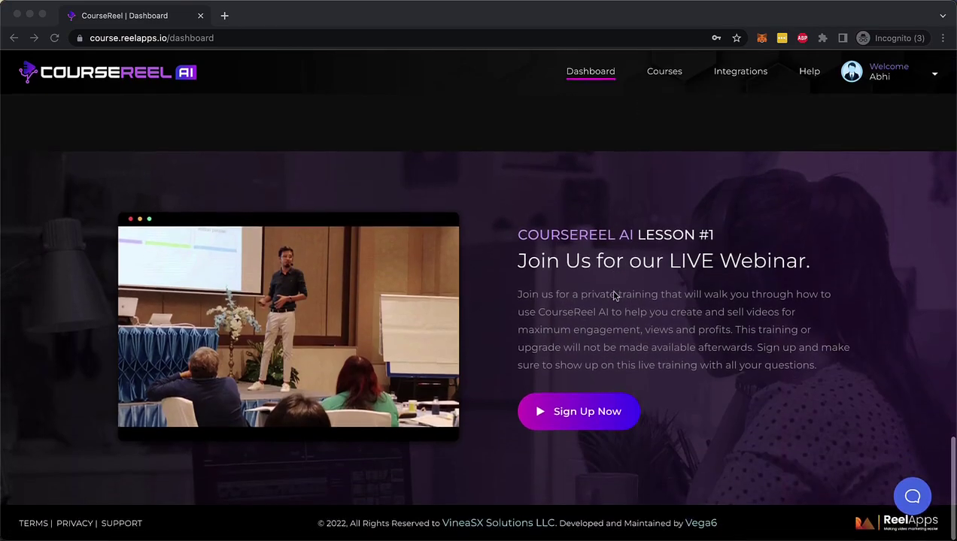
{"action": "scroll", "coordinate": [614, 296], "scroll_direction": "up", "scroll_amount": 20}
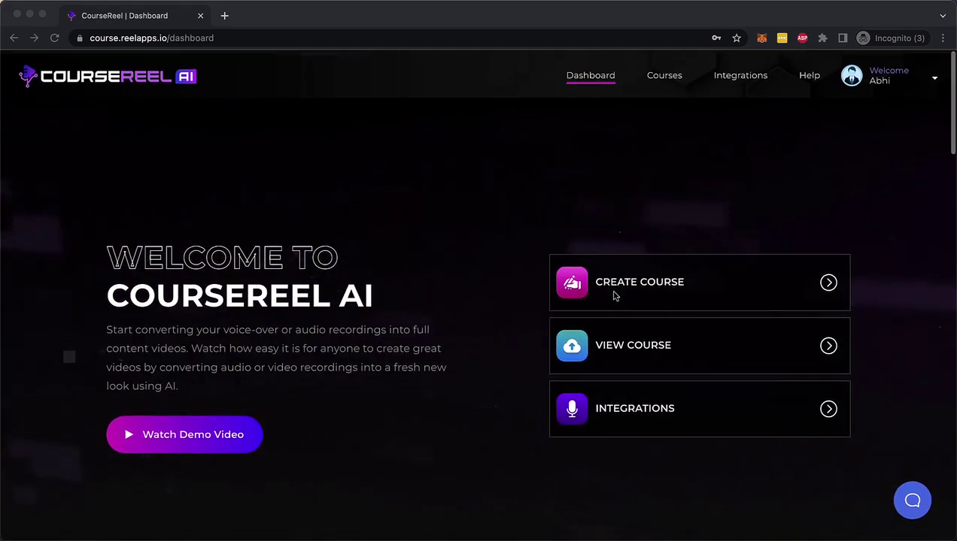
{"action": "left_click", "coordinate": [489, 291]}
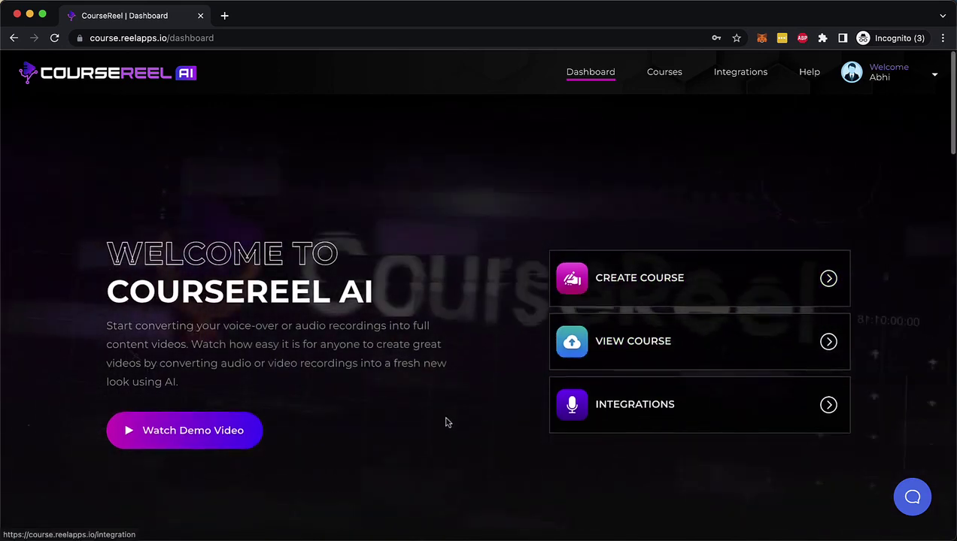
{"action": "scroll", "coordinate": [445, 422], "scroll_direction": "down", "scroll_amount": 6}
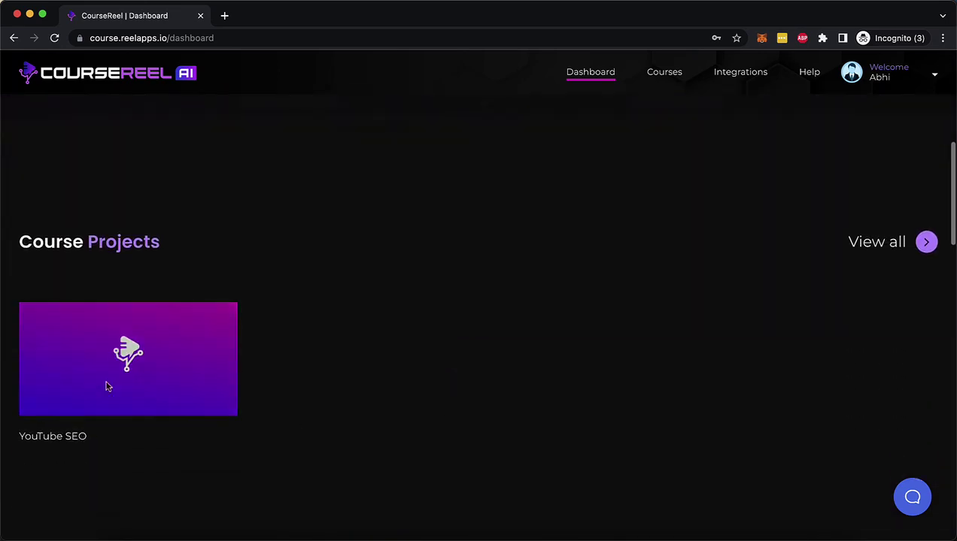
{"action": "scroll", "coordinate": [512, 320], "scroll_direction": "up", "scroll_amount": 6}
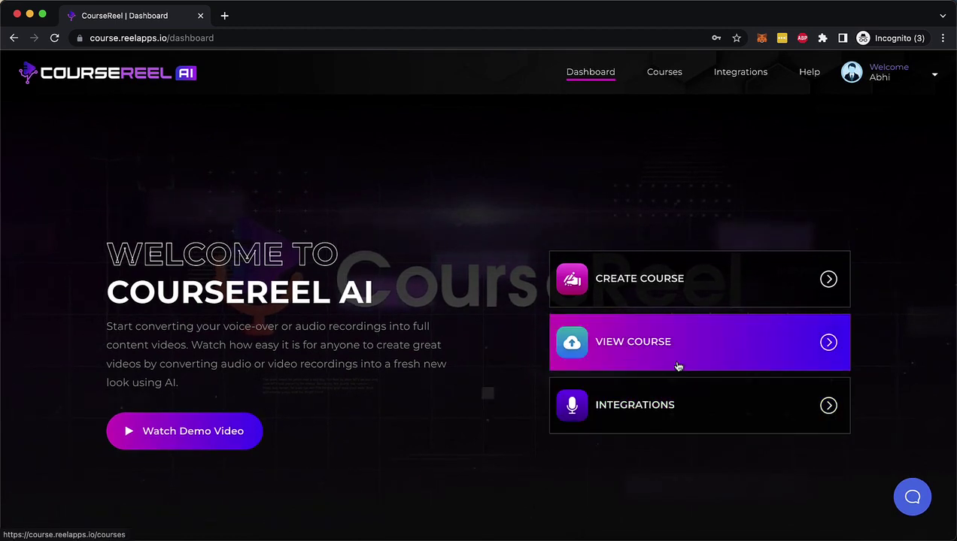
{"action": "left_click", "coordinate": [738, 73]}
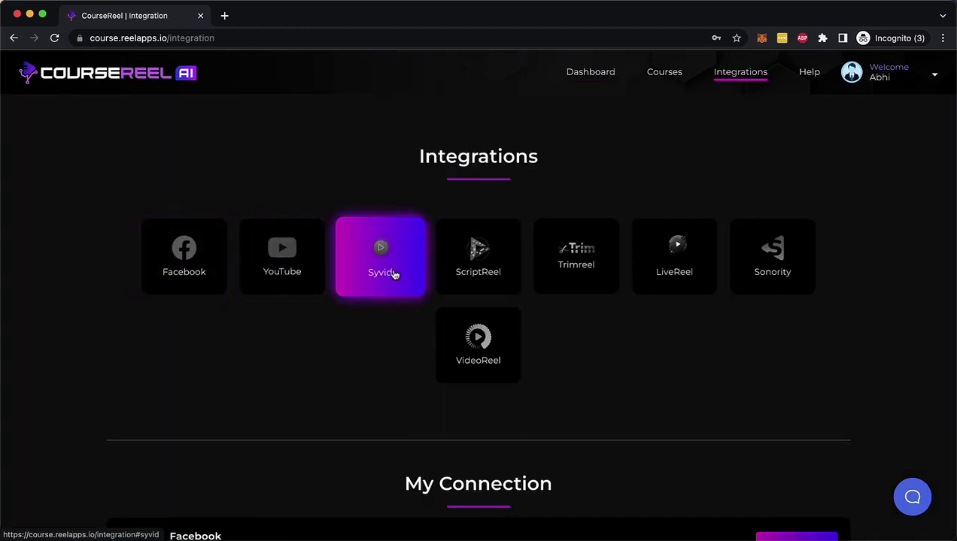
{"action": "left_click", "coordinate": [586, 76]}
Create a new course project named 'Weight loss course project'.
{"action": "left_click", "coordinate": [633, 284]}
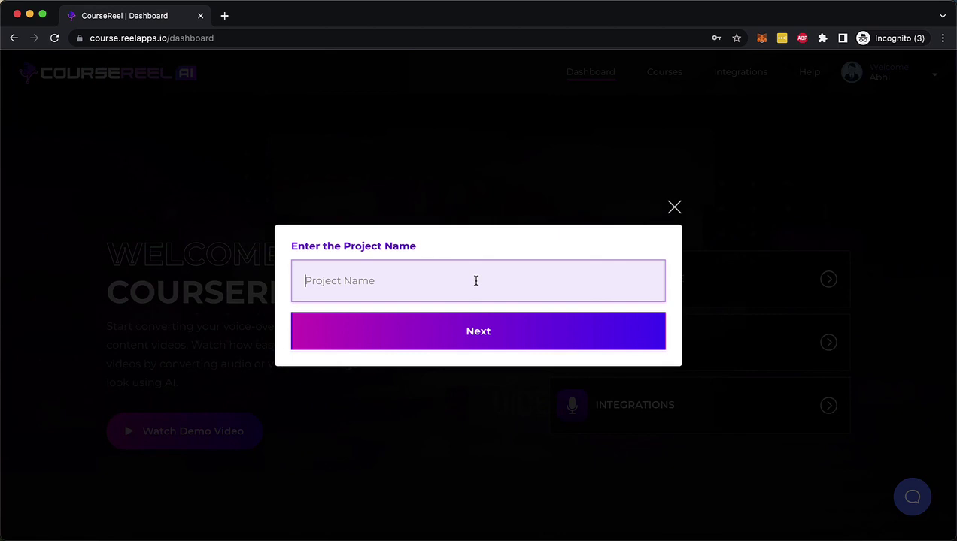
{"action": "type", "text": "Weight loss cource project"}
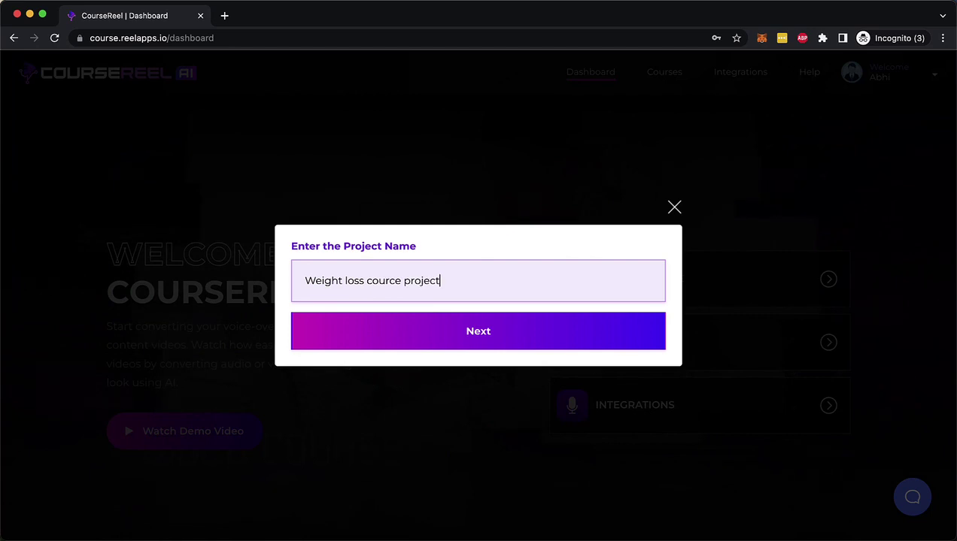
{"action": "left_click", "coordinate": [439, 332]}
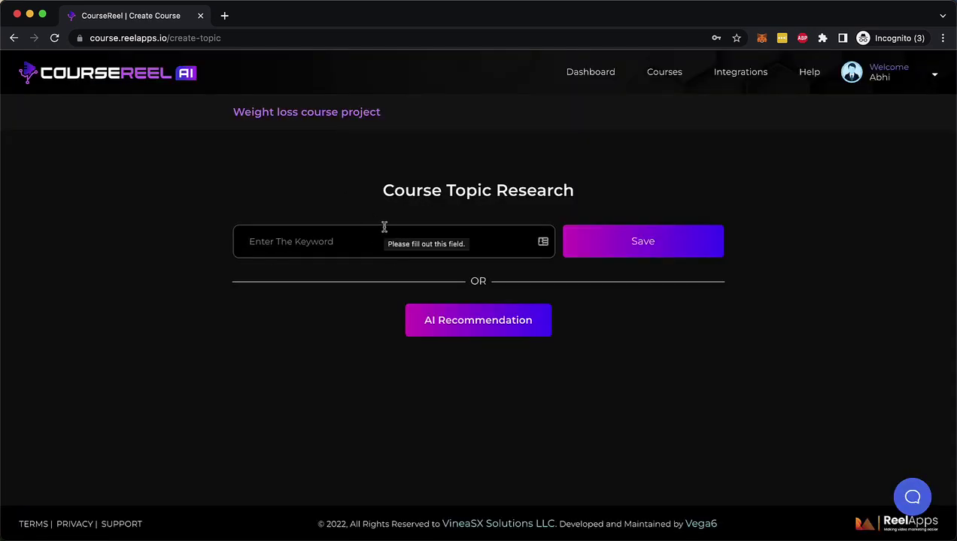
Enter the keyword 'weight loss' and request AI topic recommendations.
{"action": "type", "text": "weight"}
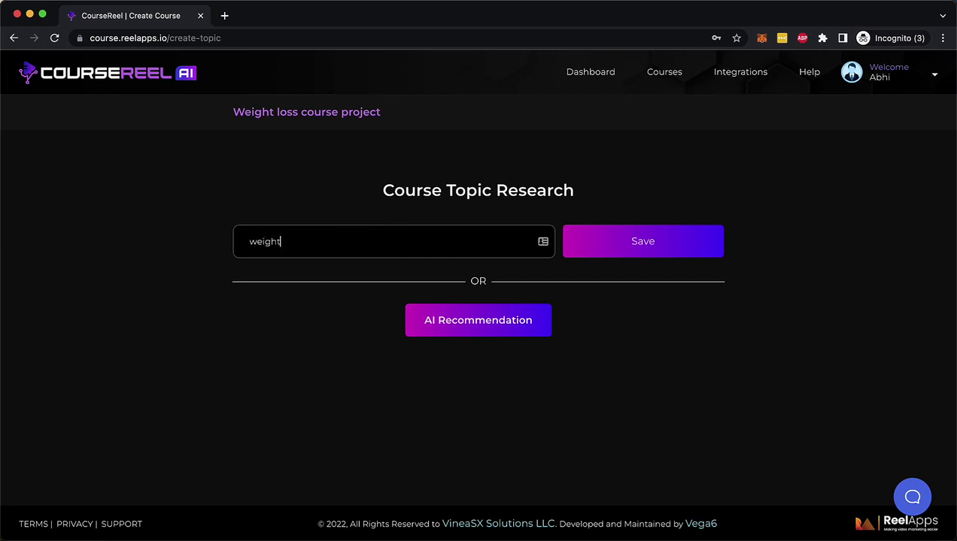
{"action": "type", "text": " loss"}
{"action": "left_click", "coordinate": [483, 330]}
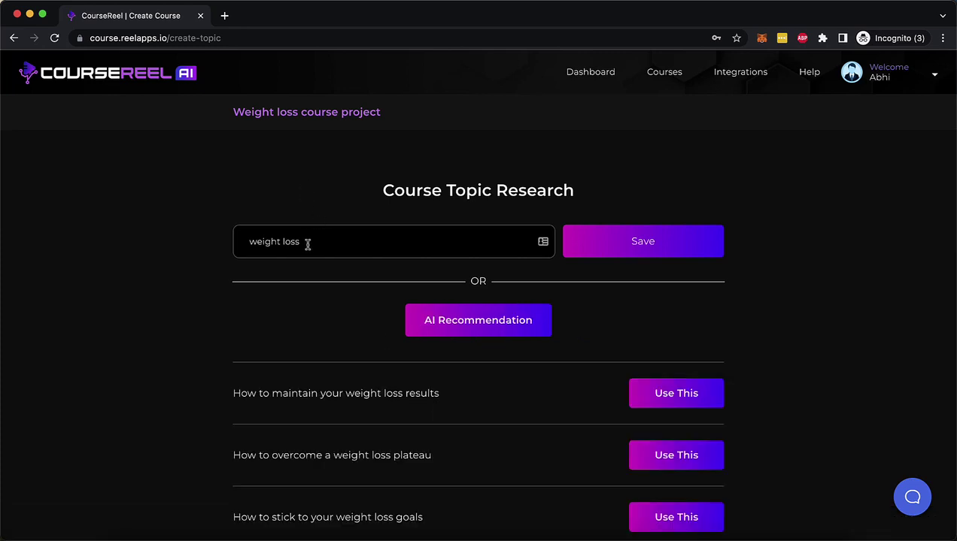
Pick 'How to make healthy eating choices for weight loss' from the suggested topics.
{"action": "scroll", "coordinate": [302, 241], "scroll_direction": "down", "scroll_amount": 5}
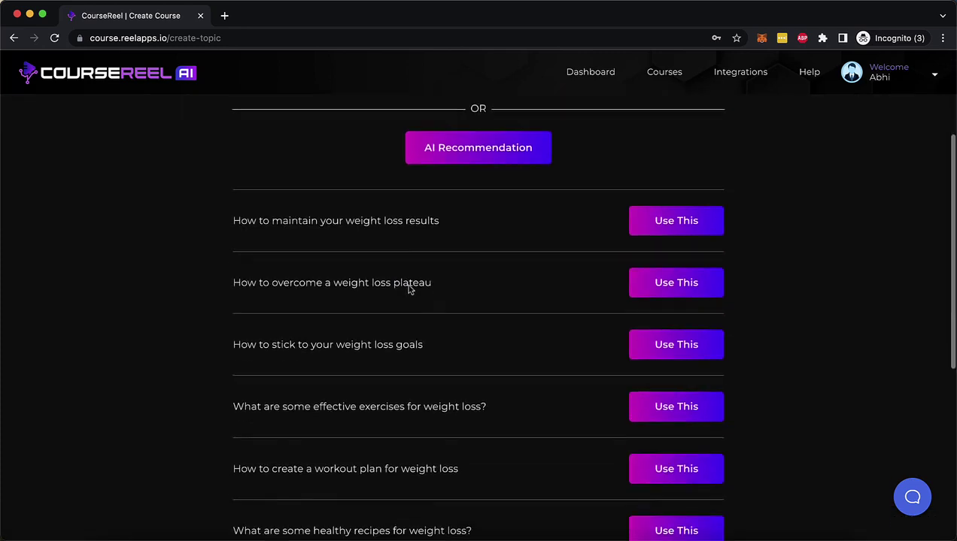
{"action": "scroll", "coordinate": [410, 289], "scroll_direction": "up", "scroll_amount": 2}
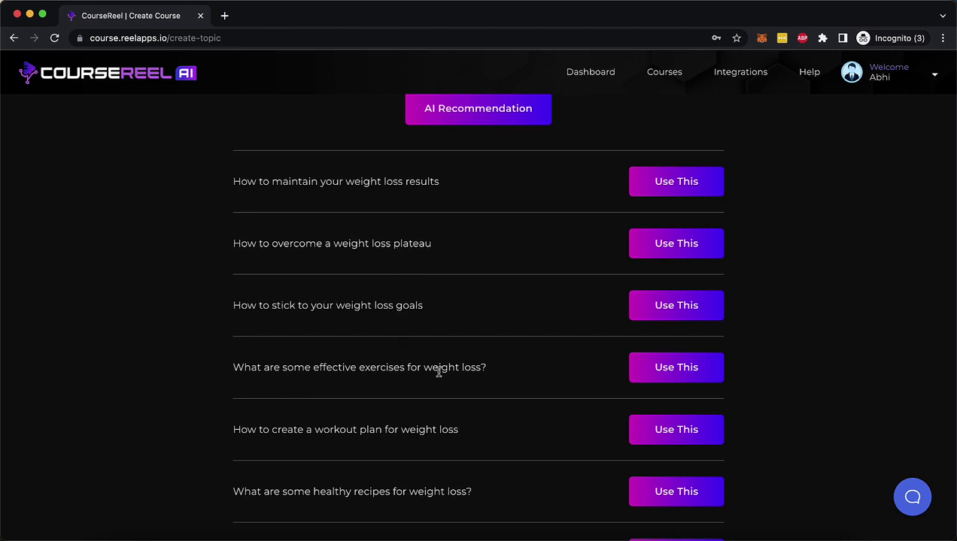
{"action": "scroll", "coordinate": [466, 374], "scroll_direction": "down", "scroll_amount": 1}
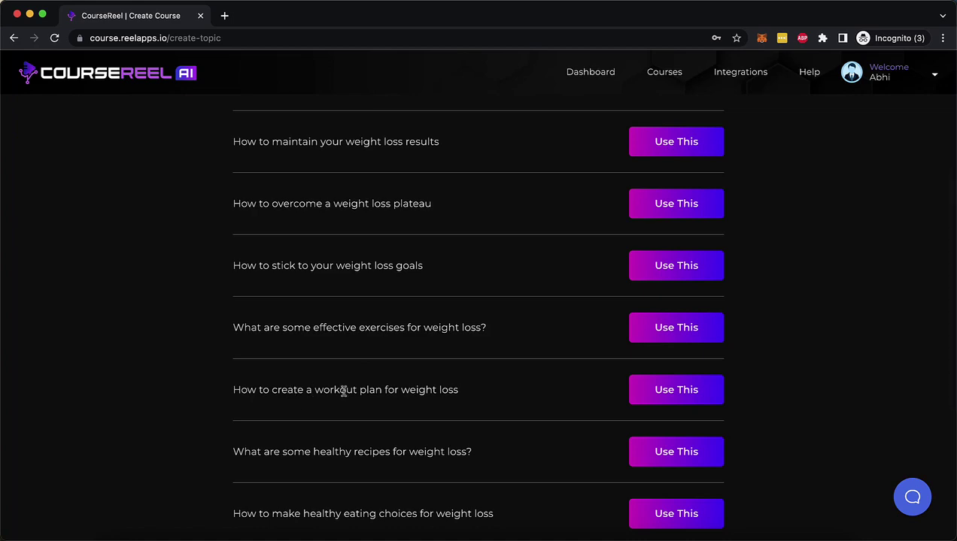
{"action": "scroll", "coordinate": [448, 399], "scroll_direction": "down", "scroll_amount": 5}
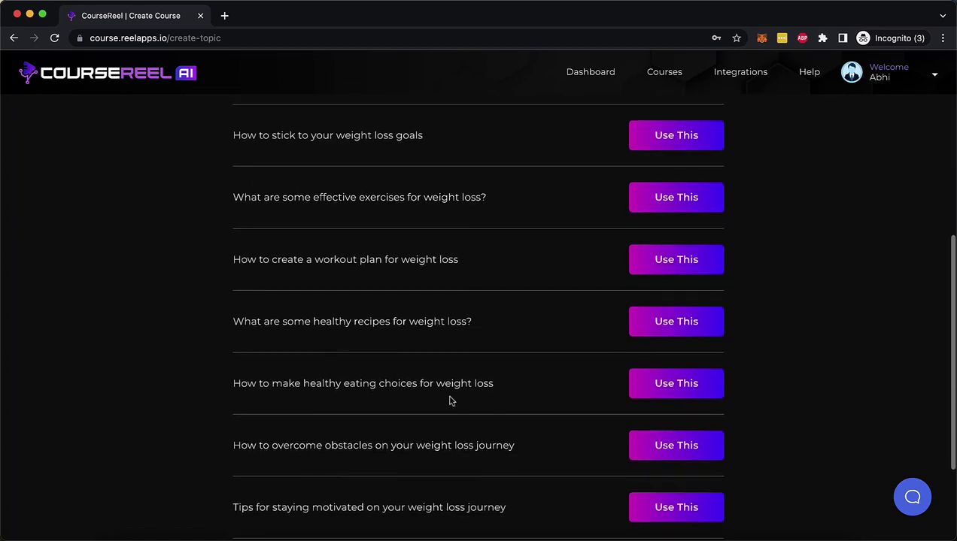
{"action": "scroll", "coordinate": [450, 401], "scroll_direction": "up", "scroll_amount": 4}
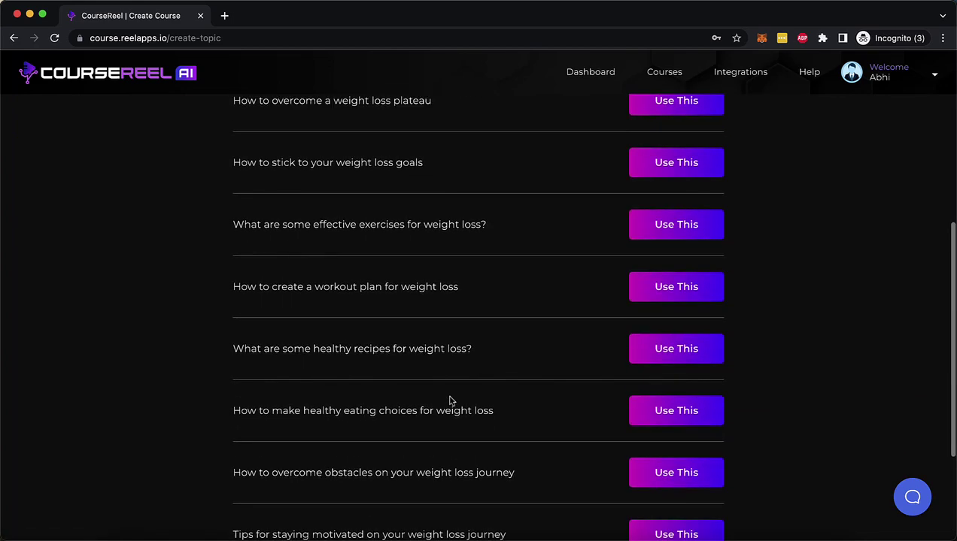
{"action": "scroll", "coordinate": [449, 401], "scroll_direction": "up", "scroll_amount": 3}
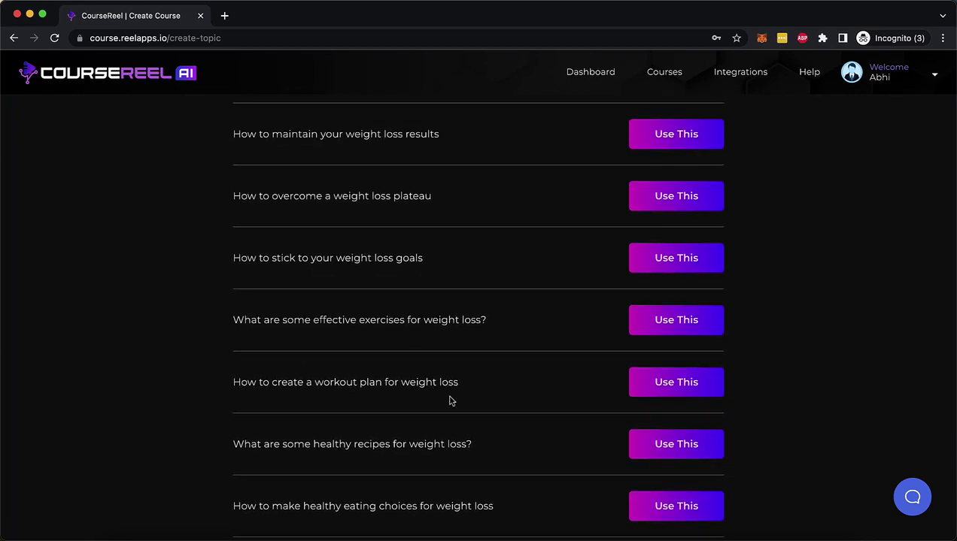
{"action": "scroll", "coordinate": [449, 400], "scroll_direction": "down", "scroll_amount": 2}
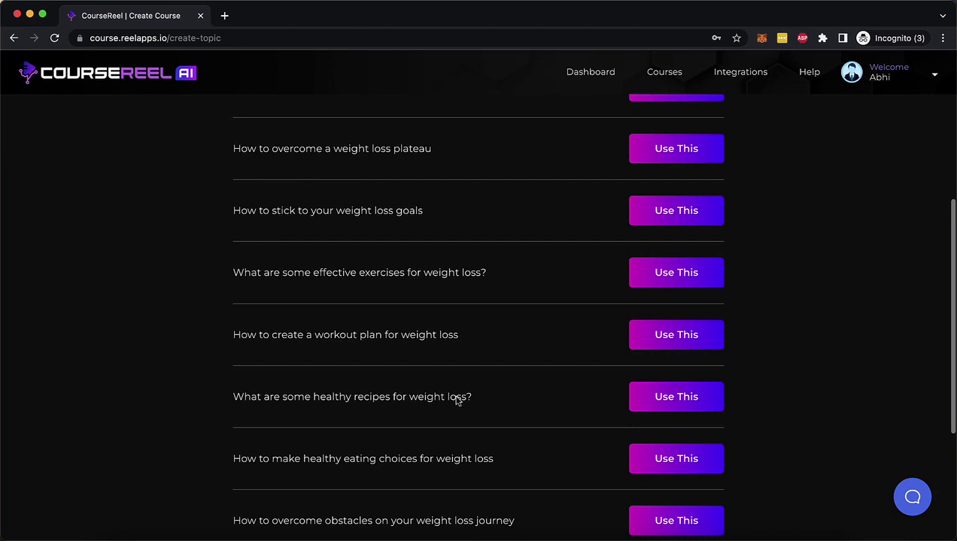
{"action": "scroll", "coordinate": [315, 438], "scroll_direction": "down", "scroll_amount": 2}
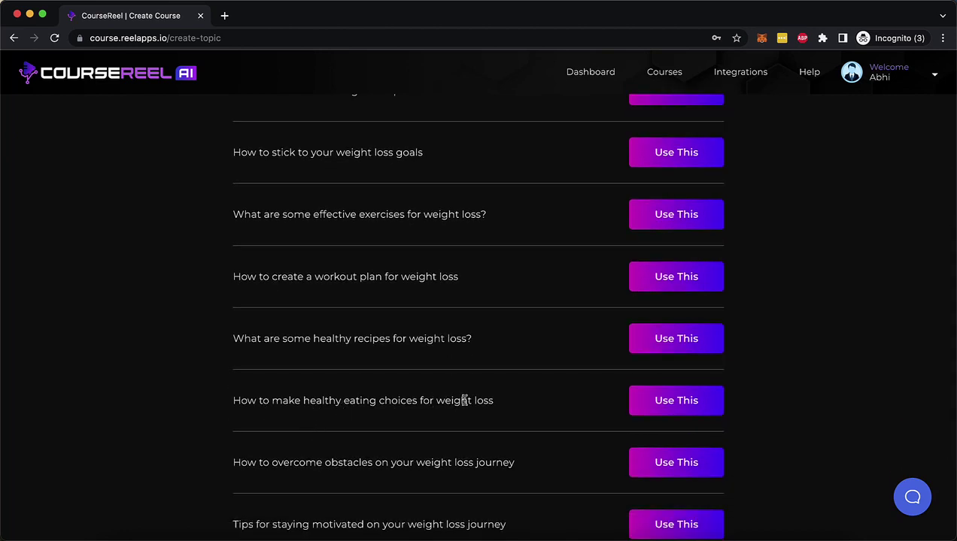
{"action": "triple_click", "coordinate": [311, 399]}
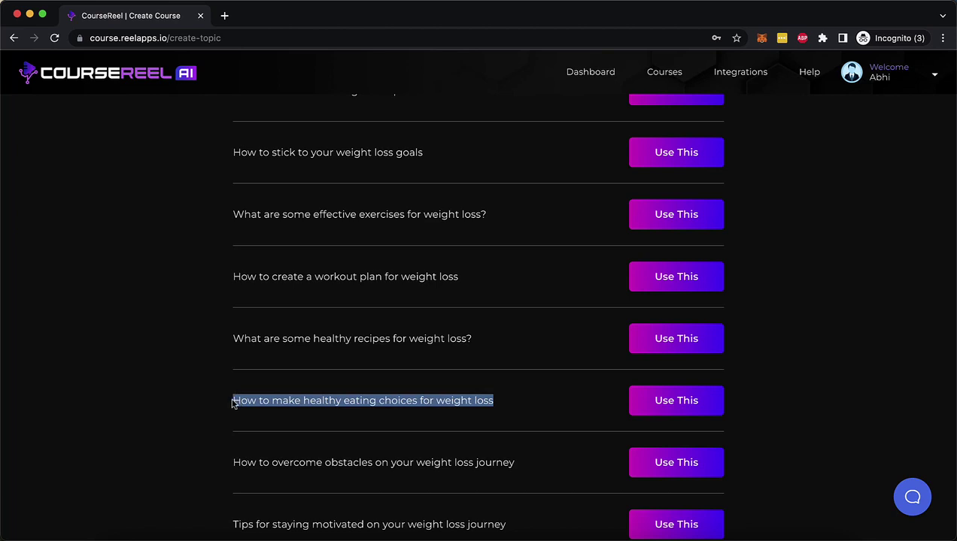
{"action": "left_click", "coordinate": [685, 404]}
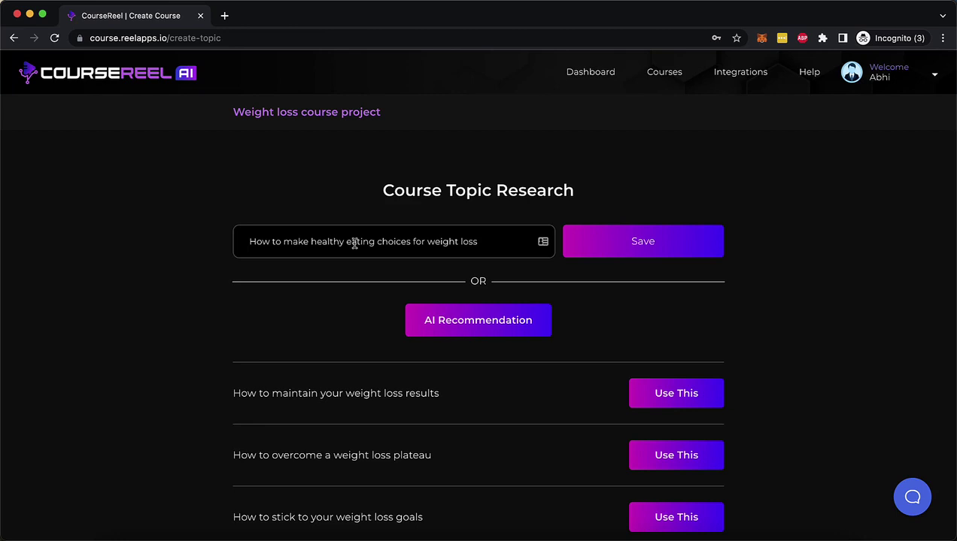
Save the healthy eating choices topic to get recommended chapters.
{"action": "left_click", "coordinate": [671, 248]}
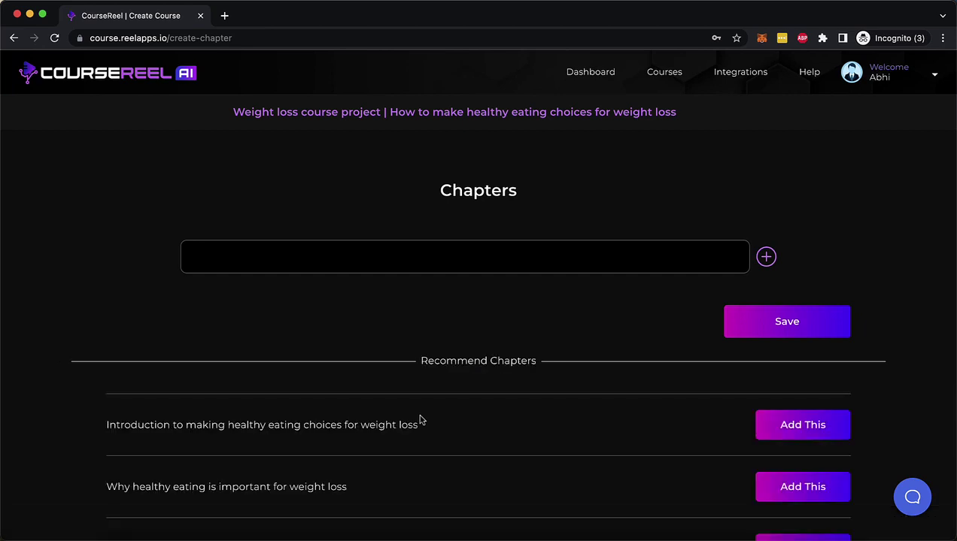
Review the chapter list: healthy eating tips, dining out choices, and cooking healthy meals.
{"action": "scroll", "coordinate": [420, 420], "scroll_direction": "down", "scroll_amount": 1}
{"action": "scroll", "coordinate": [419, 420], "scroll_direction": "up", "scroll_amount": 1}
{"action": "scroll", "coordinate": [481, 346], "scroll_direction": "down", "scroll_amount": 7}
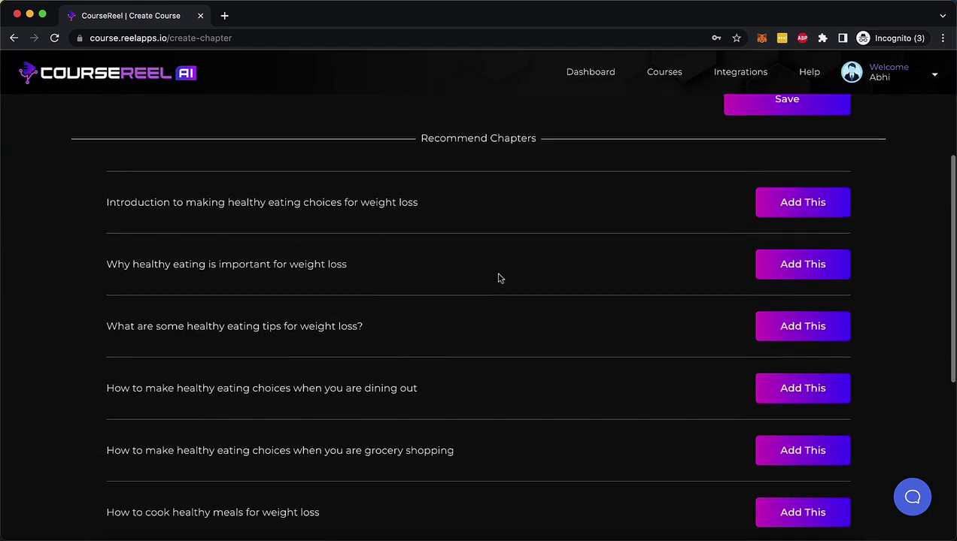
{"action": "scroll", "coordinate": [497, 279], "scroll_direction": "down", "scroll_amount": 3}
{"action": "scroll", "coordinate": [497, 278], "scroll_direction": "up", "scroll_amount": 6}
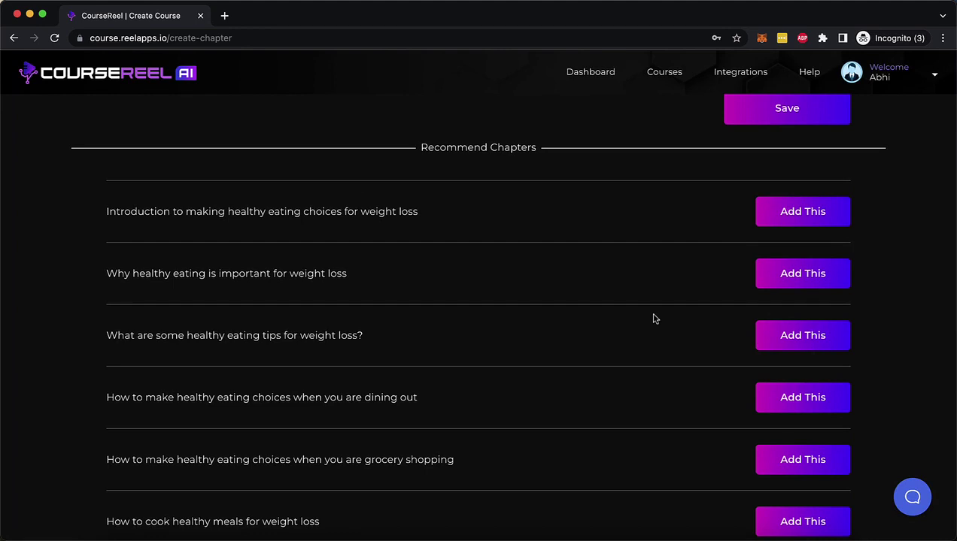
{"action": "scroll", "coordinate": [674, 300], "scroll_direction": "down", "scroll_amount": 1}
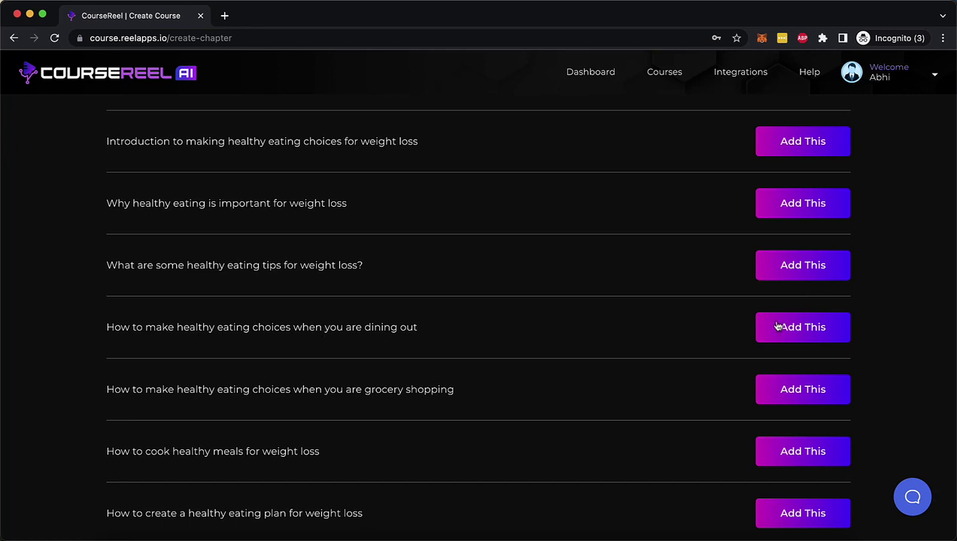
{"action": "scroll", "coordinate": [644, 338], "scroll_direction": "up", "scroll_amount": 5}
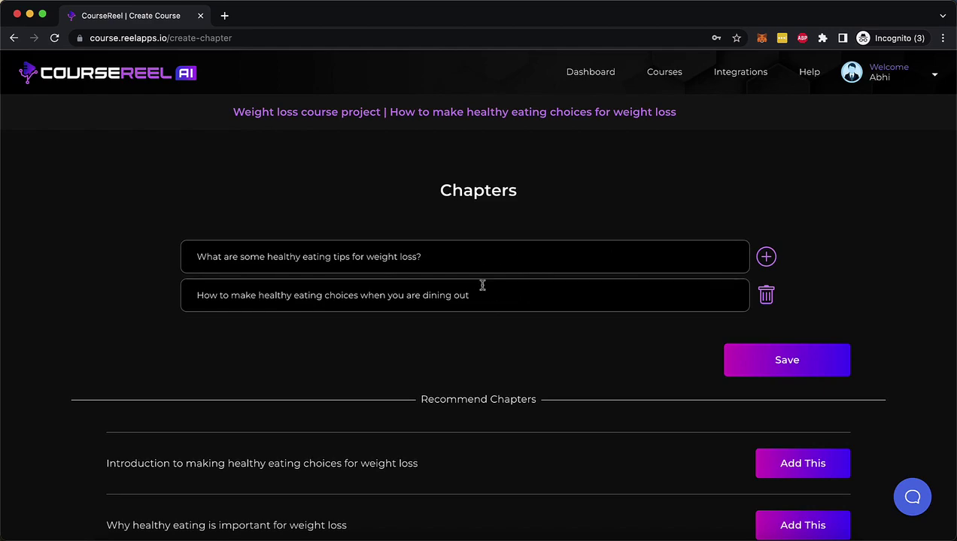
{"action": "scroll", "coordinate": [481, 294], "scroll_direction": "down", "scroll_amount": 5}
{"action": "scroll", "coordinate": [680, 421], "scroll_direction": "down", "scroll_amount": 2}
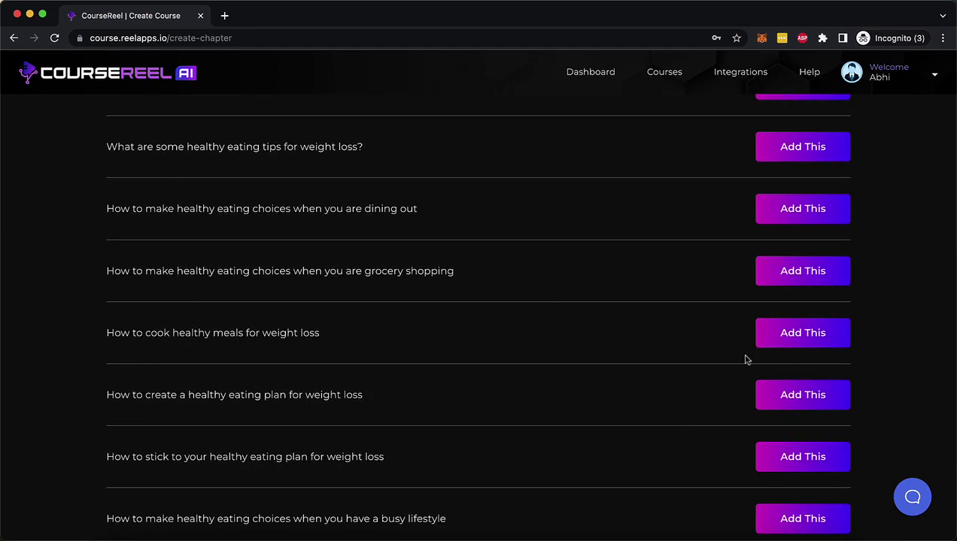
{"action": "scroll", "coordinate": [604, 352], "scroll_direction": "up", "scroll_amount": 7}
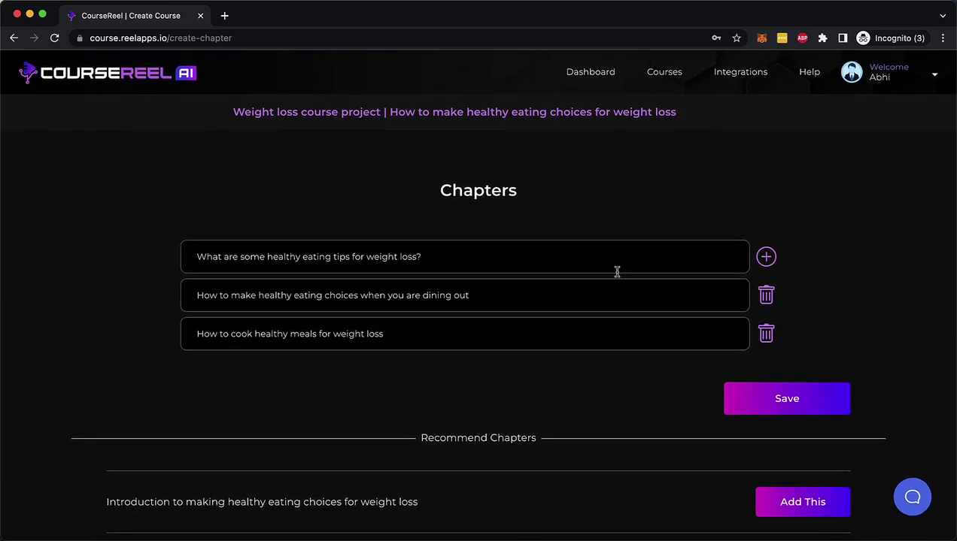
Save the three chapters, select 'What are some healthy eating tips for weight loss?', and check Record Audio.
{"action": "left_click", "coordinate": [789, 410]}
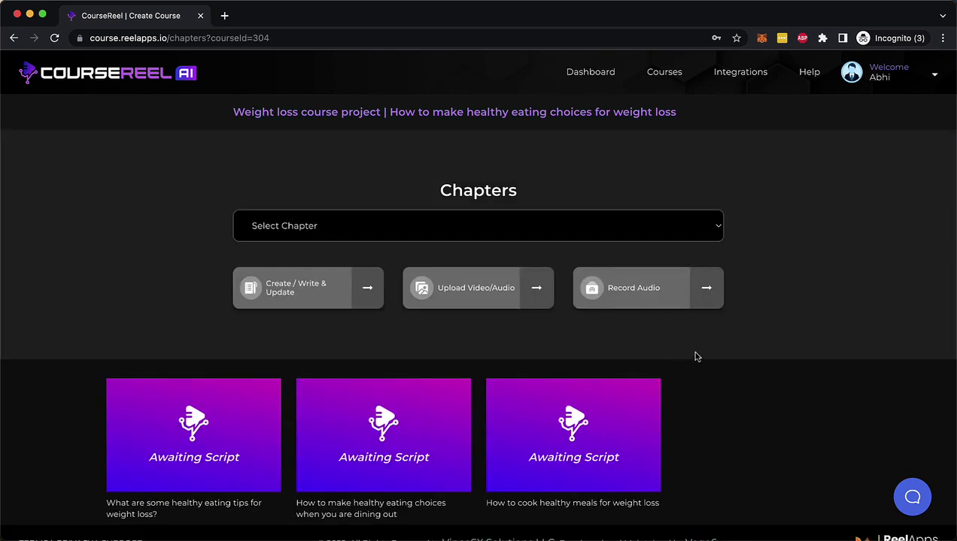
{"action": "scroll", "coordinate": [695, 357], "scroll_direction": "down", "scroll_amount": 1}
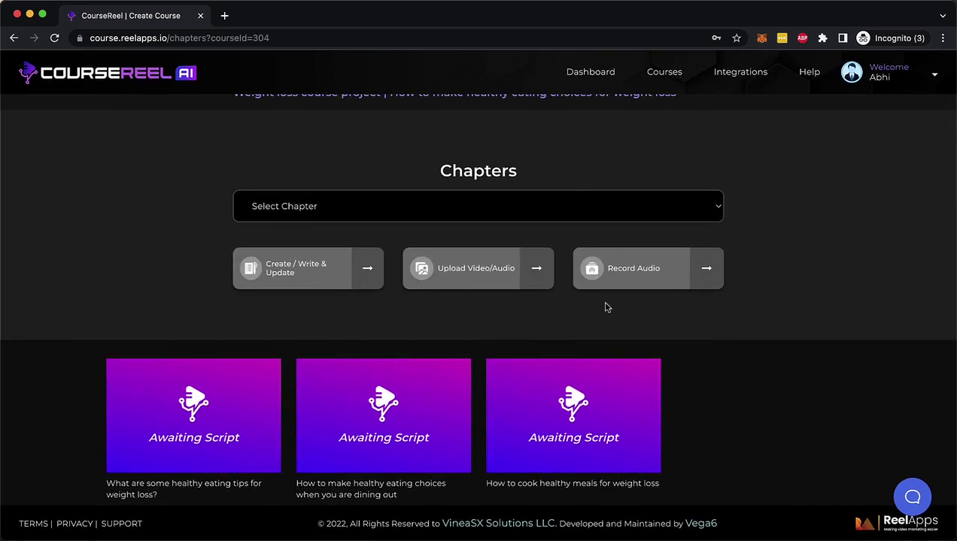
{"action": "left_click", "coordinate": [594, 211]}
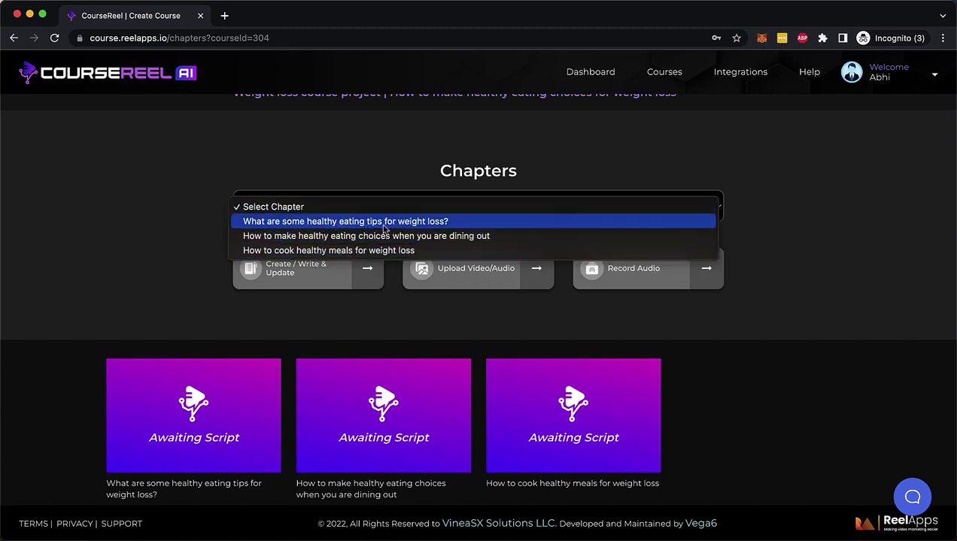
{"action": "left_click", "coordinate": [444, 223]}
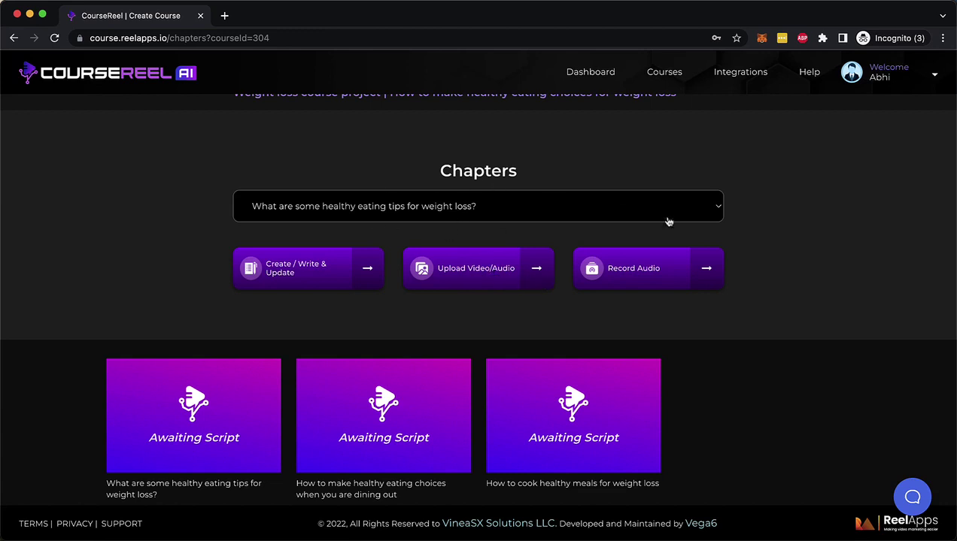
{"action": "left_click", "coordinate": [663, 279]}
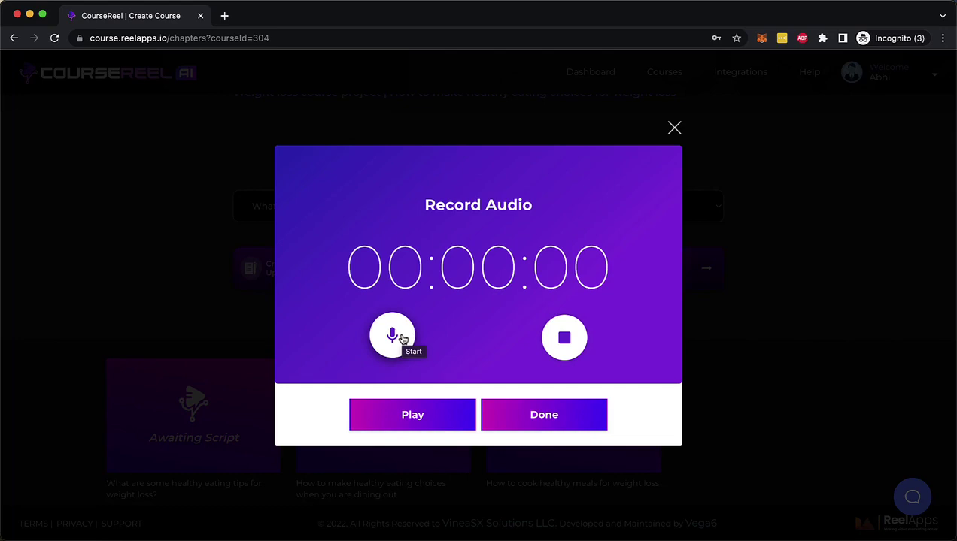
{"action": "left_click", "coordinate": [673, 128]}
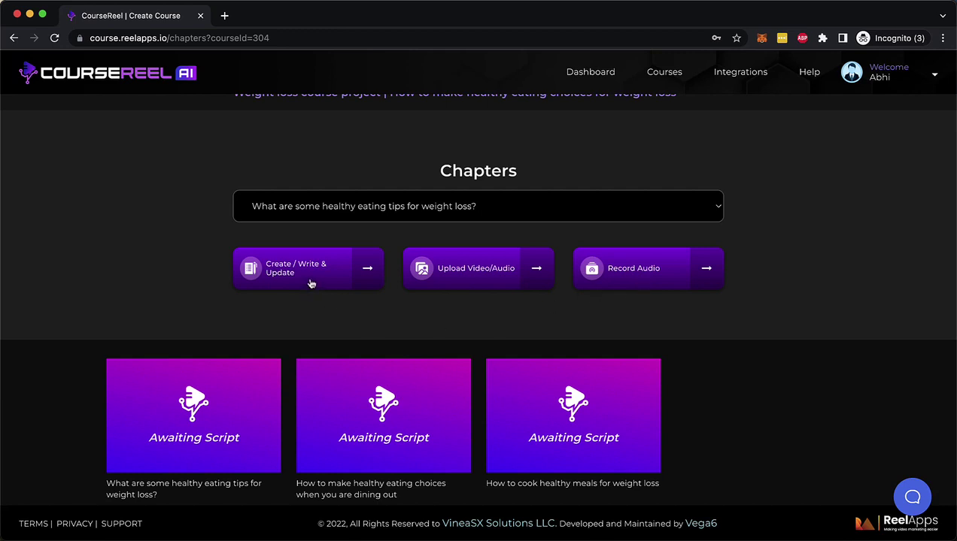
Open the script writer for the healthy eating tips chapter and highlight its title.
{"action": "left_click", "coordinate": [311, 283]}
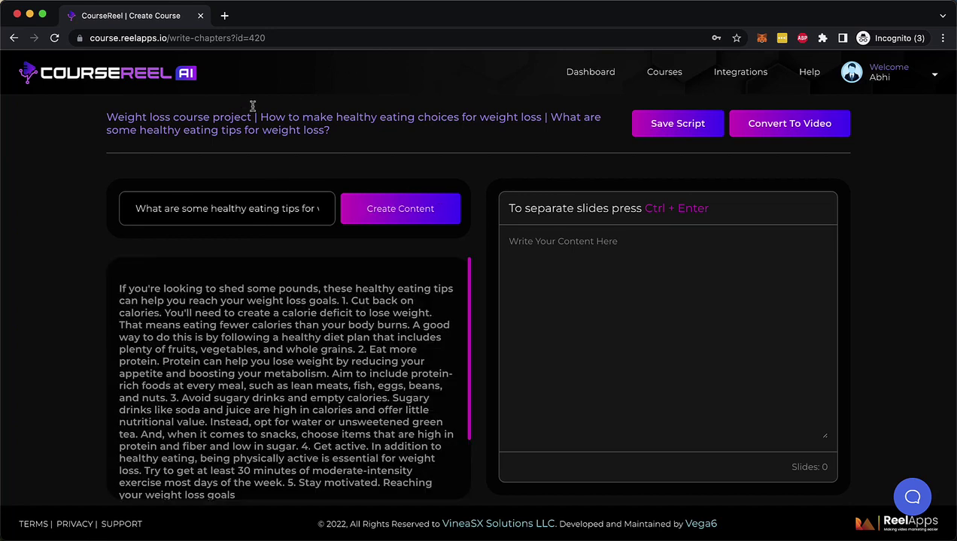
{"action": "left_click_drag", "start_coordinate": [336, 134], "coordinate": [296, 132]}
{"action": "left_click_drag", "start_coordinate": [550, 117], "coordinate": [551, 132]}
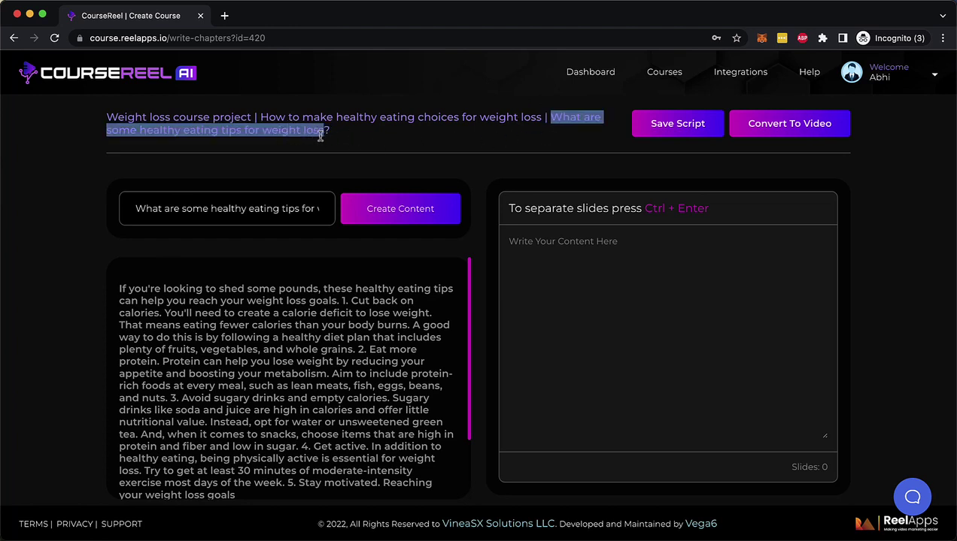
{"action": "scroll", "coordinate": [293, 345], "scroll_direction": "down", "scroll_amount": 3}
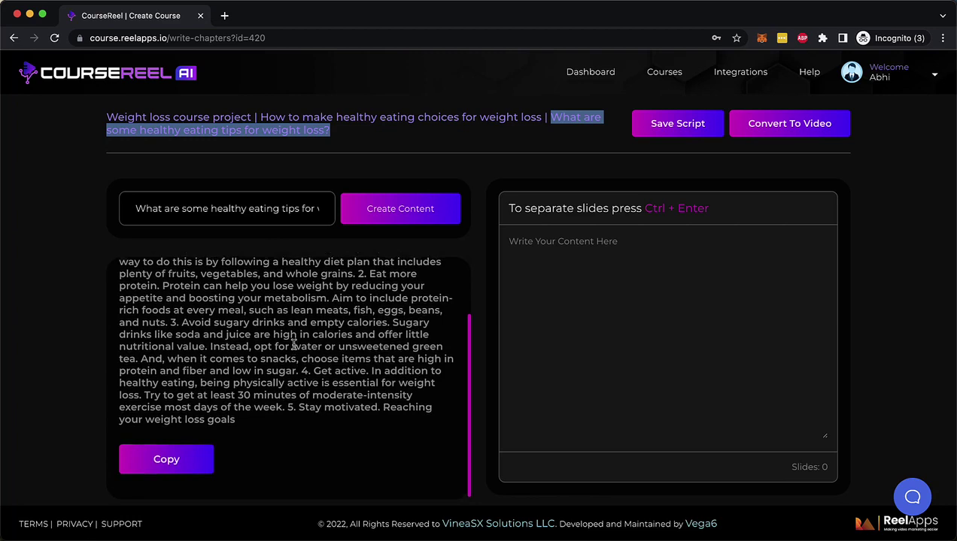
{"action": "scroll", "coordinate": [294, 344], "scroll_direction": "up", "scroll_amount": 3}
Copy the generated five-tip article and paste it into the script box as 20 slides.
{"action": "scroll", "coordinate": [275, 354], "scroll_direction": "down", "scroll_amount": 3}
{"action": "left_click", "coordinate": [179, 457]}
{"action": "right_click", "coordinate": [543, 259]}
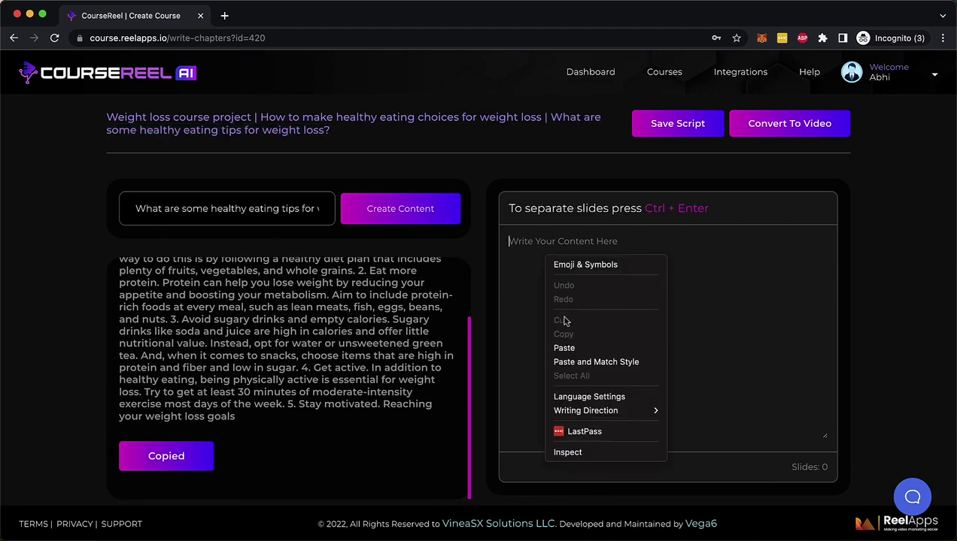
{"action": "left_click", "coordinate": [574, 351]}
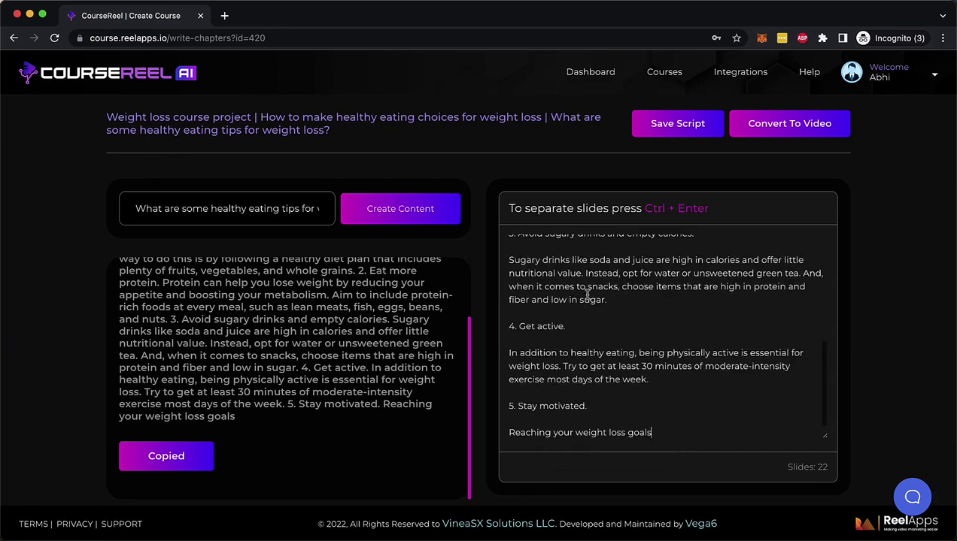
{"action": "scroll", "coordinate": [573, 361], "scroll_direction": "up", "scroll_amount": 10}
{"action": "scroll", "coordinate": [573, 390], "scroll_direction": "down", "scroll_amount": 10}
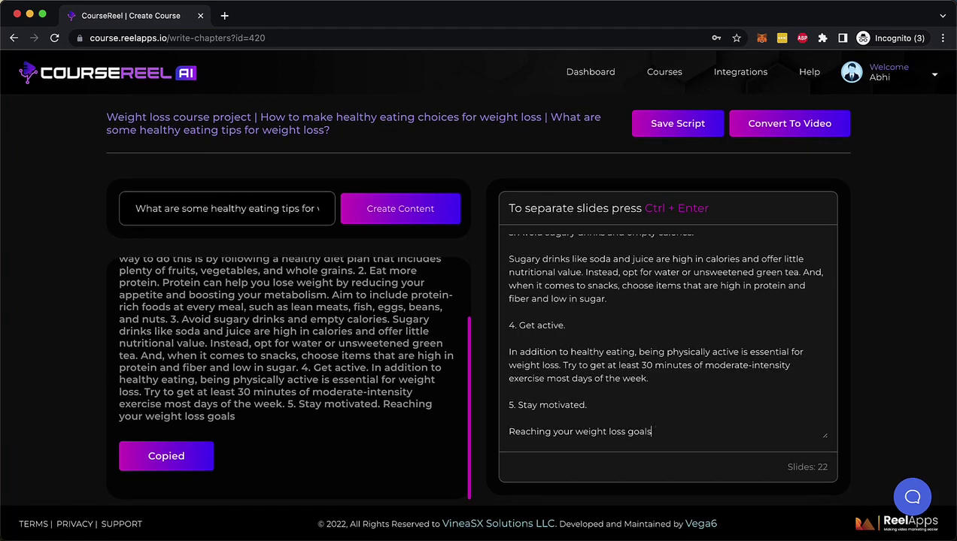
{"action": "scroll", "coordinate": [606, 364], "scroll_direction": "up", "scroll_amount": 10}
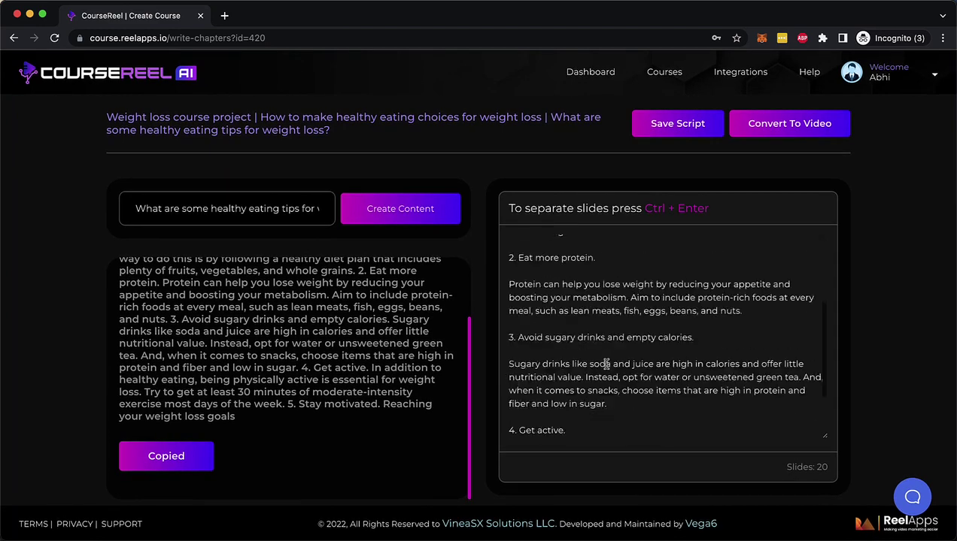
{"action": "scroll", "coordinate": [606, 364], "scroll_direction": "down", "scroll_amount": 2}
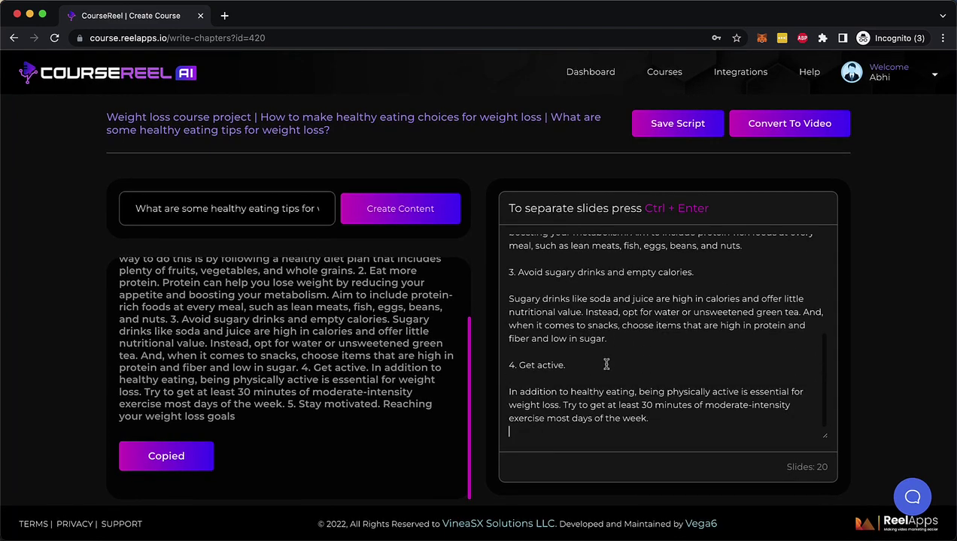
Replace the content topic with 'healthy eating habits' and generate new content.
{"action": "triple_click", "coordinate": [289, 211]}
{"action": "key", "text": "ctrl+v"}
{"action": "left_click", "coordinate": [409, 214]}
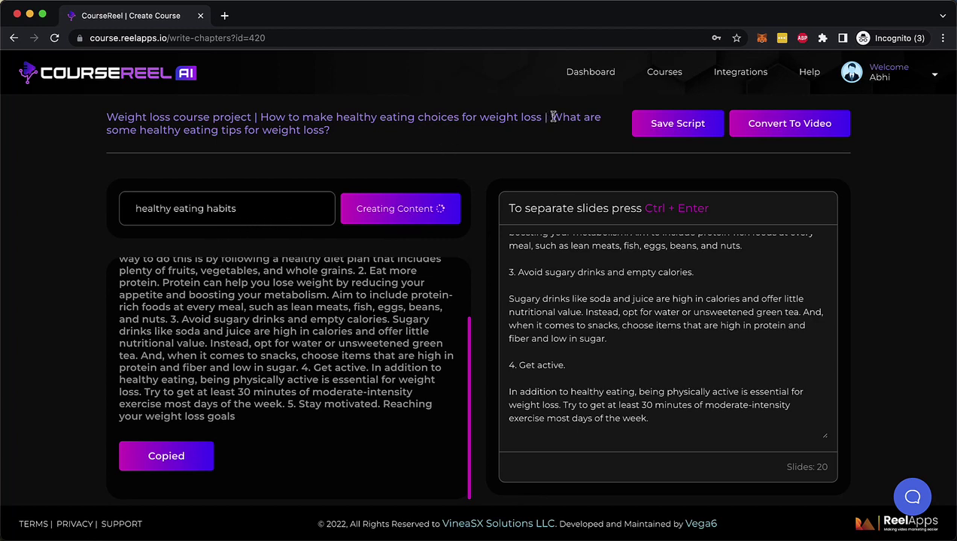
{"action": "left_click_drag", "start_coordinate": [553, 117], "coordinate": [554, 133]}
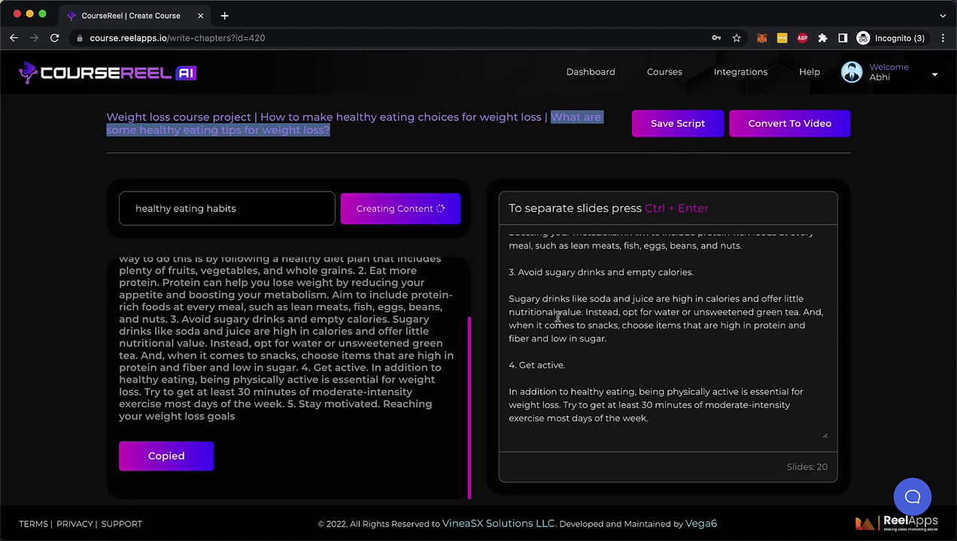
Add a final line 'My own content.' at the end of the script.
{"action": "left_click", "coordinate": [662, 427]}
{"action": "key", "text": "Return"}
{"action": "type", "text": "My own content."}
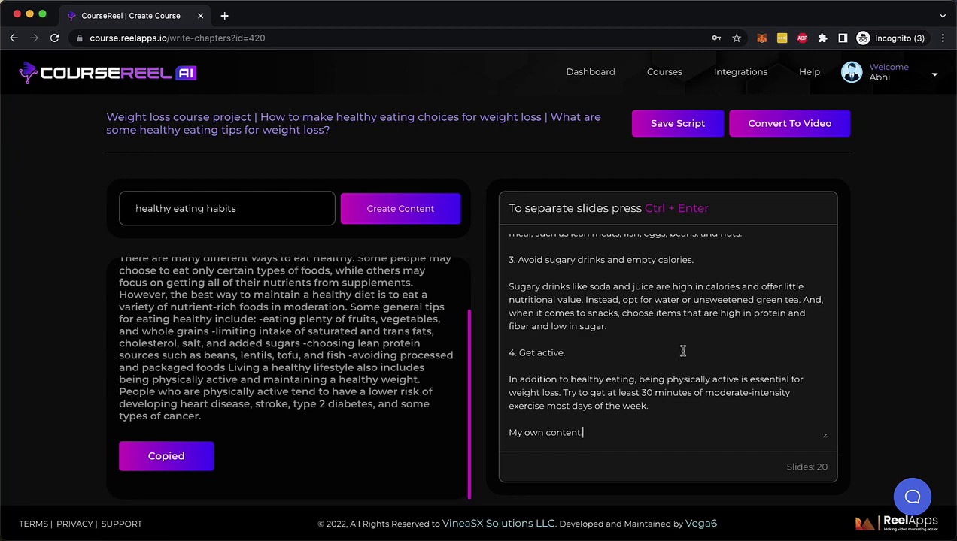
{"action": "scroll", "coordinate": [650, 365], "scroll_direction": "up", "scroll_amount": 15}
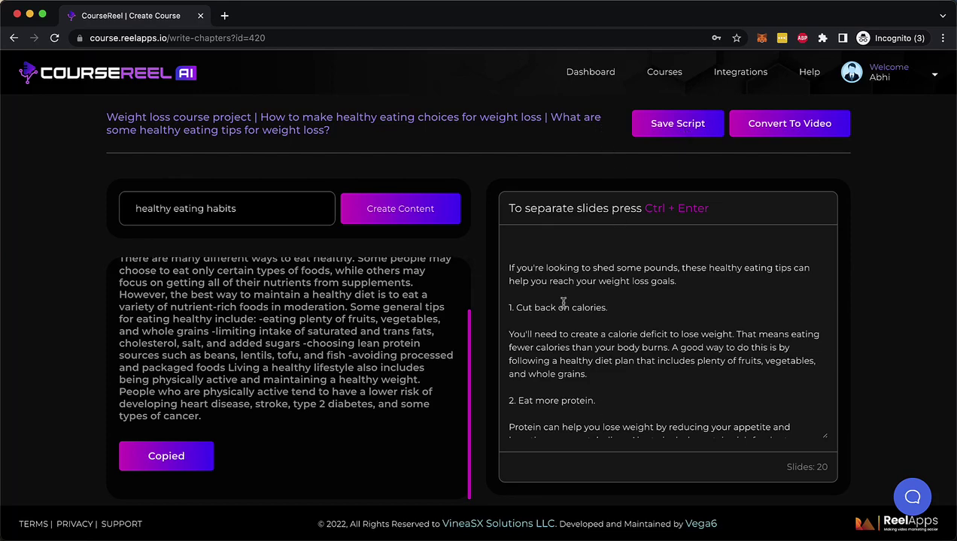
{"action": "scroll", "coordinate": [659, 338], "scroll_direction": "down", "scroll_amount": 2}
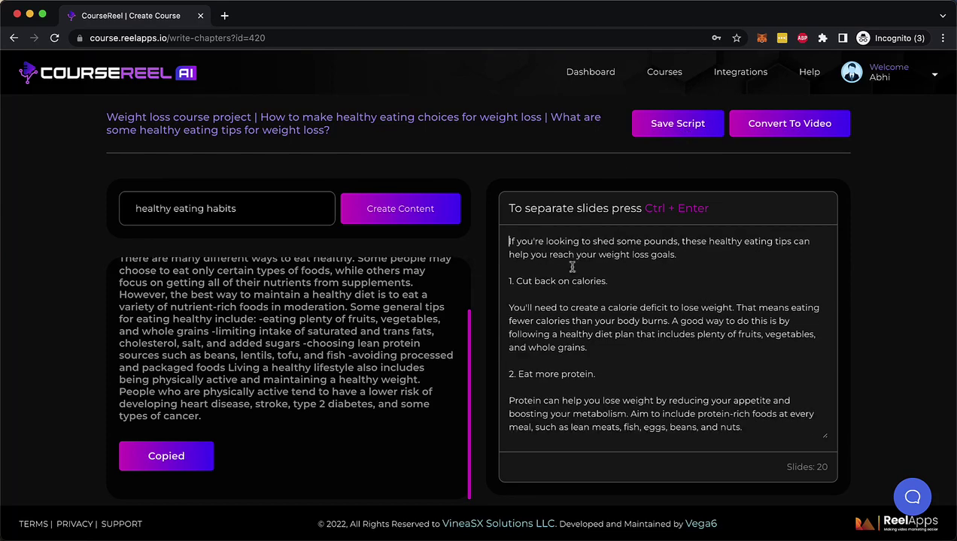
Convert the chapter script into a video and review the scenes in the editor.
{"action": "left_click", "coordinate": [791, 130]}
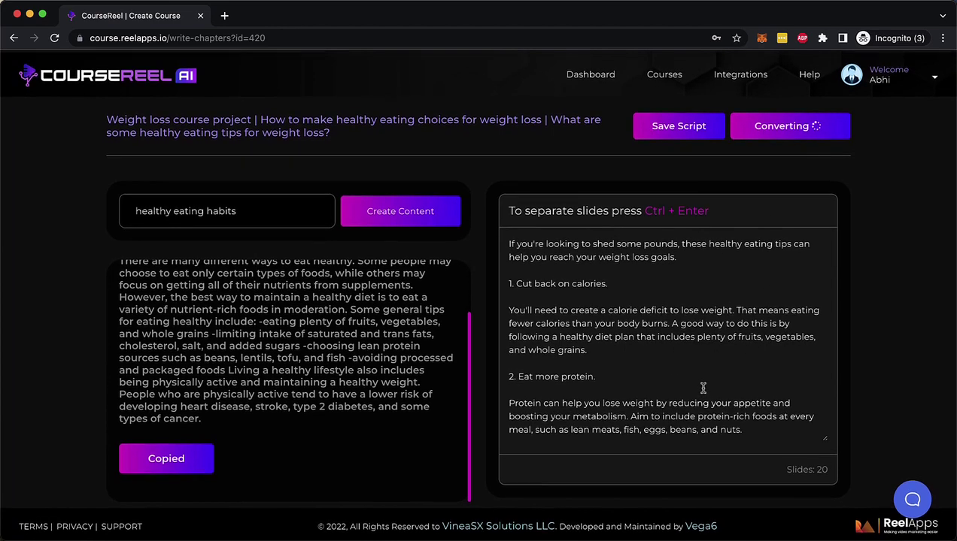
{"action": "scroll", "coordinate": [702, 388], "scroll_direction": "down", "scroll_amount": 5}
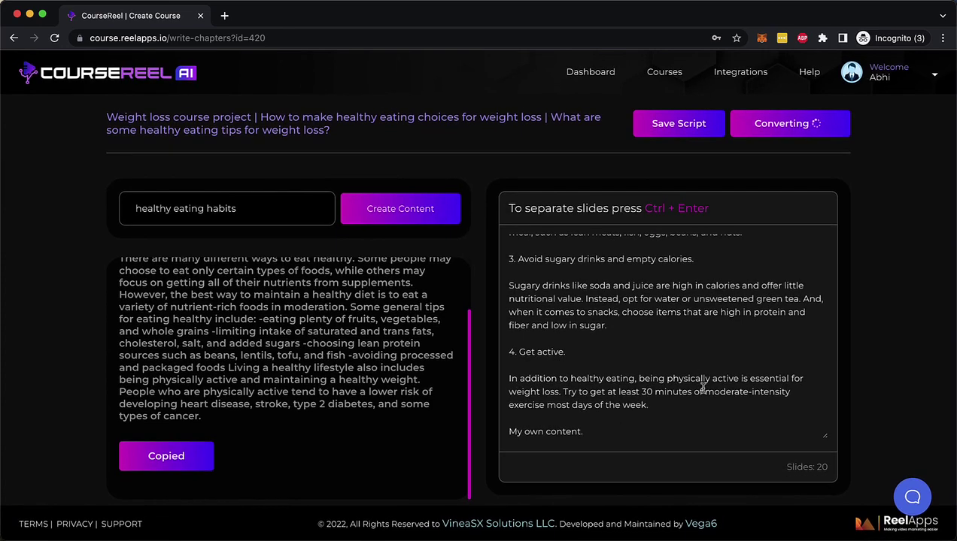
{"action": "scroll", "coordinate": [702, 388], "scroll_direction": "up", "scroll_amount": 5}
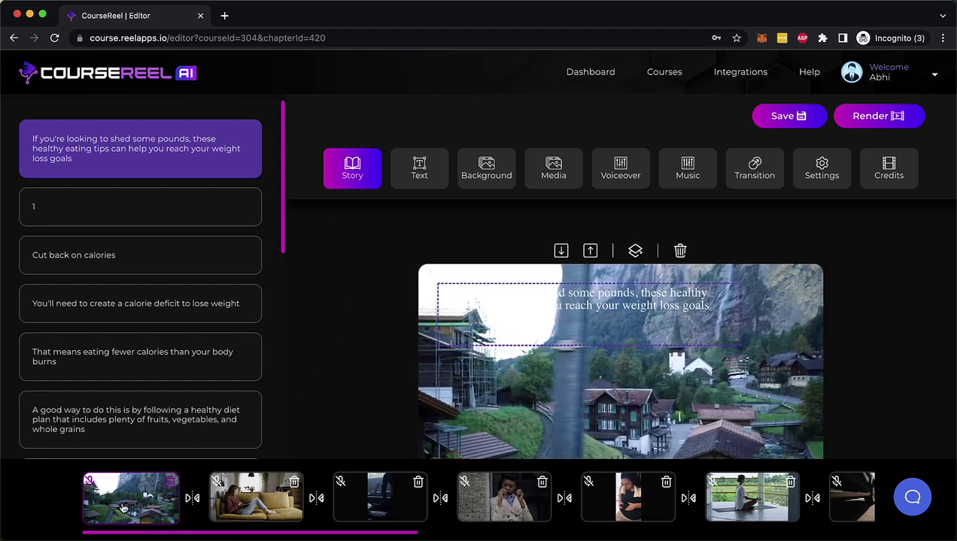
Move the first slide's caption down near the bottom of the scene.
{"action": "scroll", "coordinate": [301, 500], "scroll_direction": "right", "scroll_amount": 5}
{"action": "scroll", "coordinate": [301, 500], "scroll_direction": "right", "scroll_amount": 5}
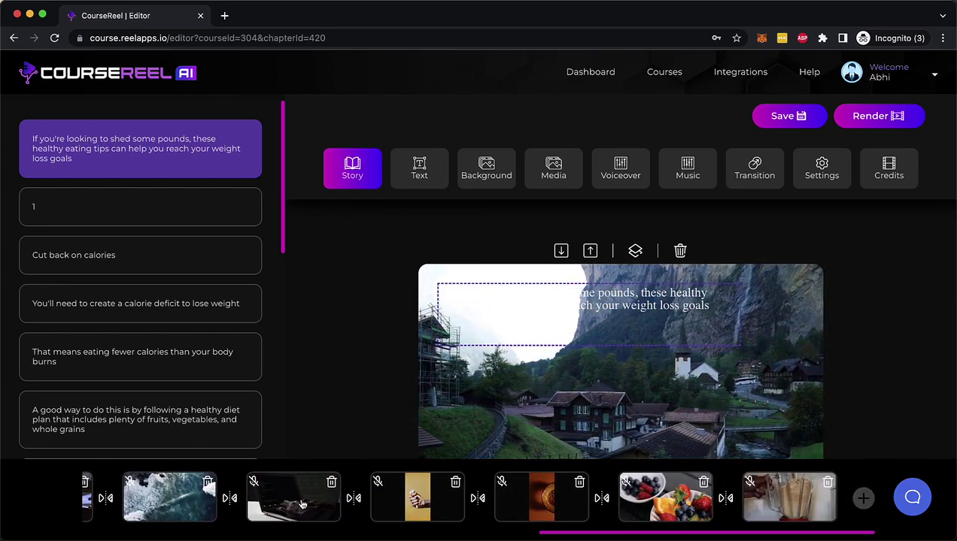
{"action": "scroll", "coordinate": [271, 504], "scroll_direction": "left", "scroll_amount": 8}
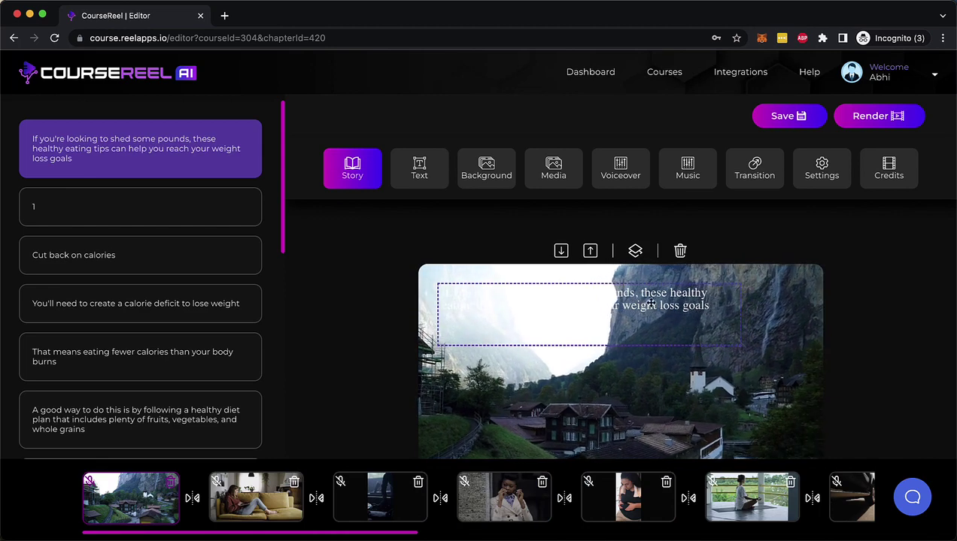
{"action": "left_click_drag", "start_coordinate": [655, 307], "coordinate": [664, 440]}
{"action": "scroll", "coordinate": [667, 388], "scroll_direction": "down", "scroll_amount": 1}
{"action": "scroll", "coordinate": [666, 388], "scroll_direction": "down", "scroll_amount": 1}
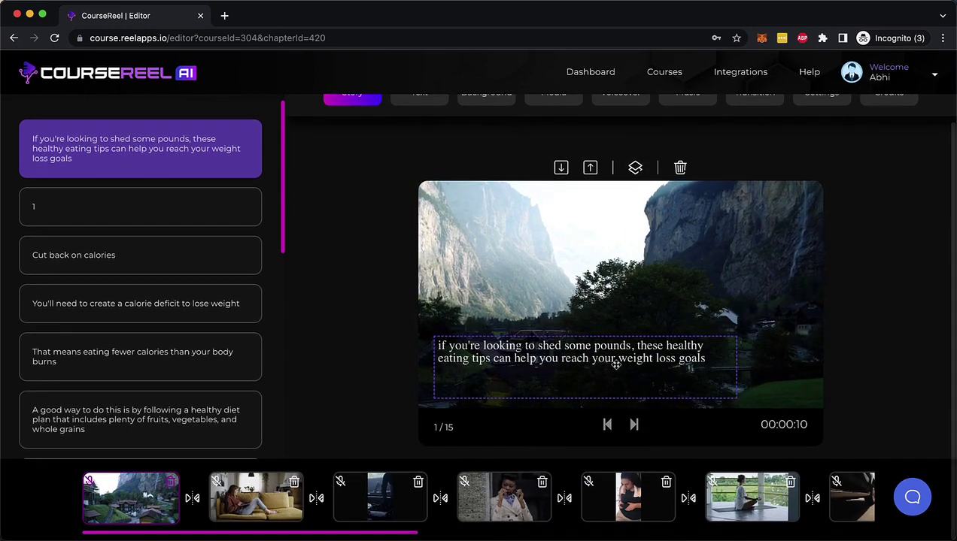
{"action": "left_click_drag", "start_coordinate": [674, 357], "coordinate": [660, 366]}
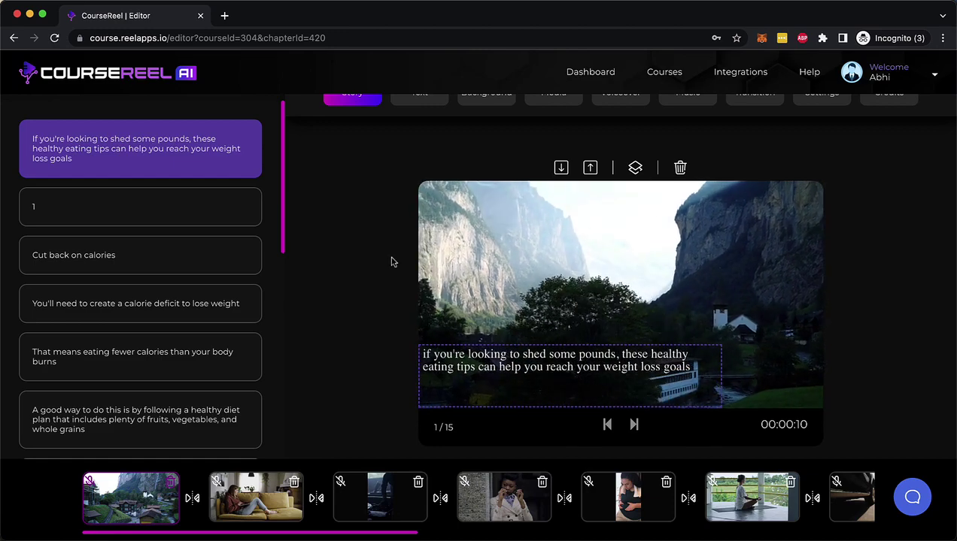
{"action": "scroll", "coordinate": [391, 261], "scroll_direction": "up", "scroll_amount": 2}
Give the caption's white text a green #54c423 font background.
{"action": "left_click", "coordinate": [414, 167]}
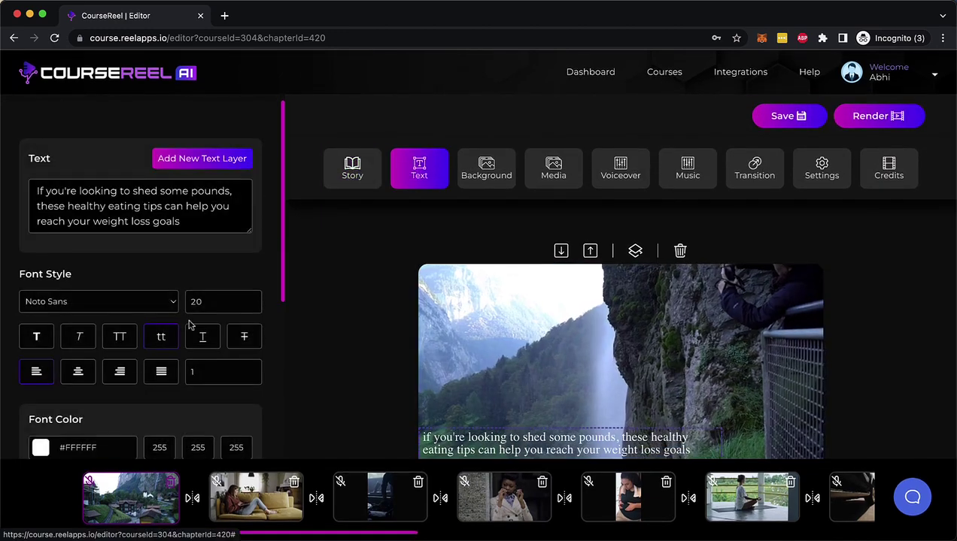
{"action": "scroll", "coordinate": [188, 324], "scroll_direction": "down", "scroll_amount": 5}
{"action": "scroll", "coordinate": [189, 324], "scroll_direction": "down", "scroll_amount": 2}
{"action": "left_click", "coordinate": [139, 364]}
{"action": "scroll", "coordinate": [193, 316], "scroll_direction": "up", "scroll_amount": 5}
Set the slide background to the waist-measuring video from a 'weight loss' video search.
{"action": "left_click", "coordinate": [486, 154]}
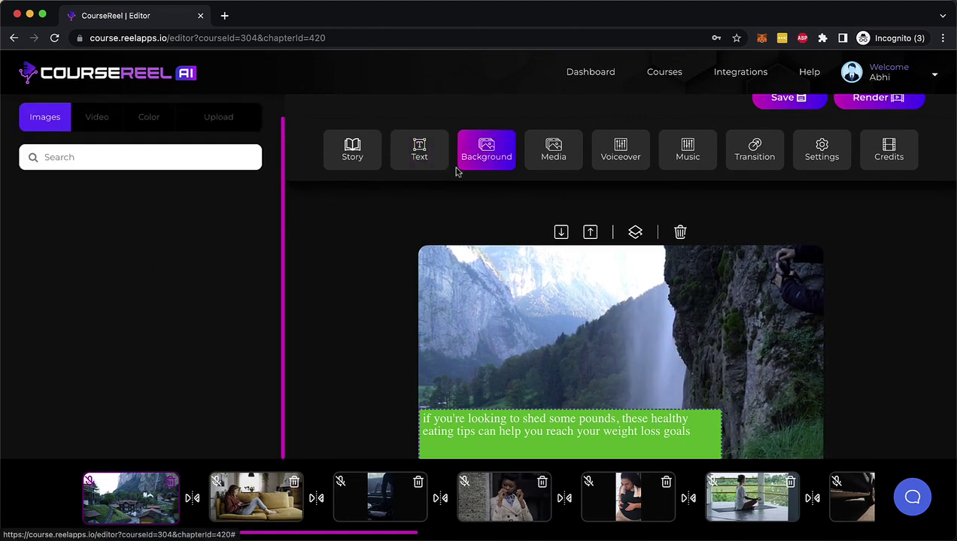
{"action": "left_click", "coordinate": [108, 120]}
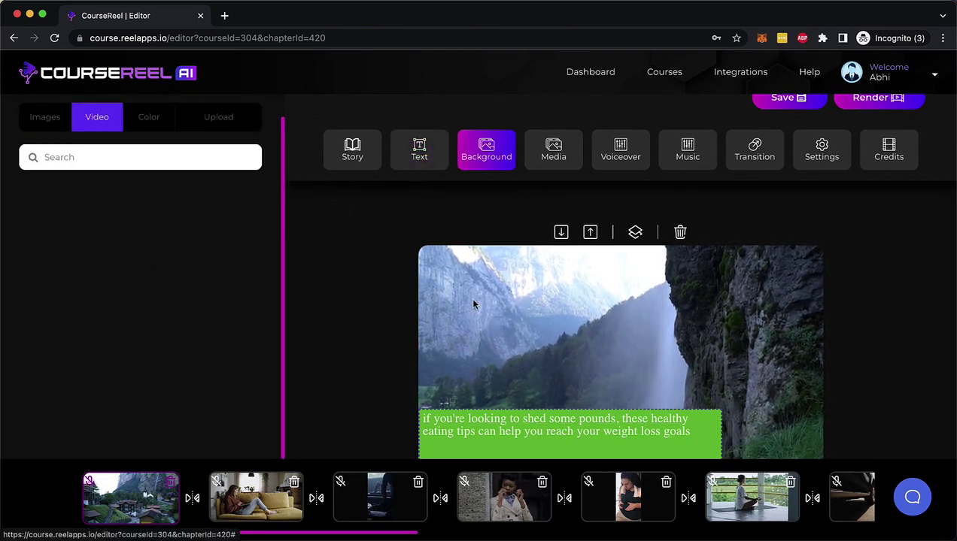
{"action": "scroll", "coordinate": [474, 303], "scroll_direction": "down", "scroll_amount": 1}
{"action": "left_click", "coordinate": [113, 155]}
{"action": "type", "text": "weight loss"}
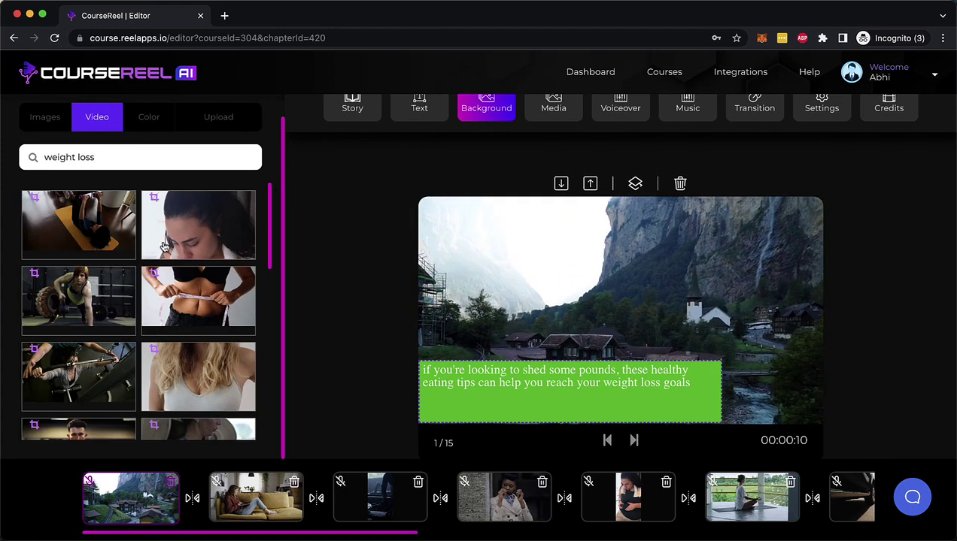
{"action": "left_click", "coordinate": [191, 294]}
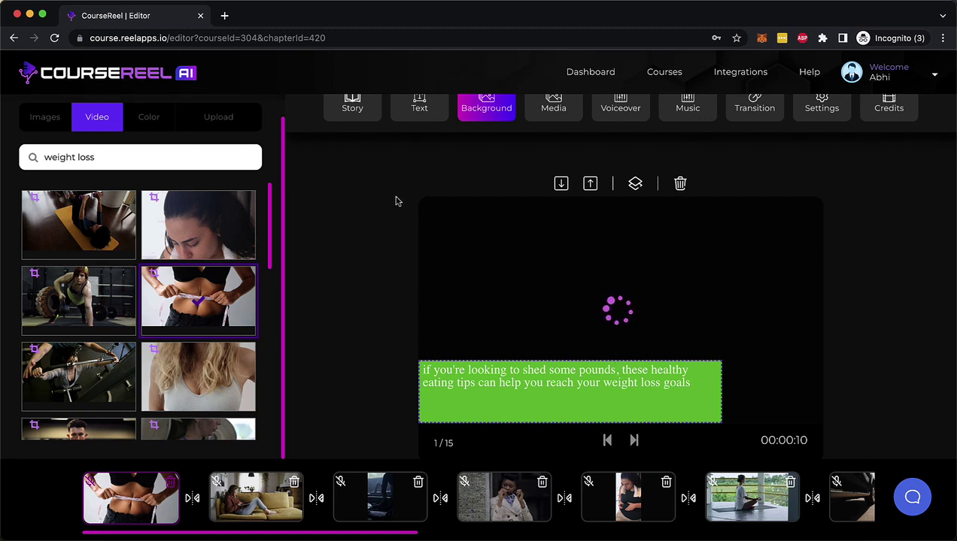
{"action": "scroll", "coordinate": [207, 407], "scroll_direction": "down", "scroll_amount": 10}
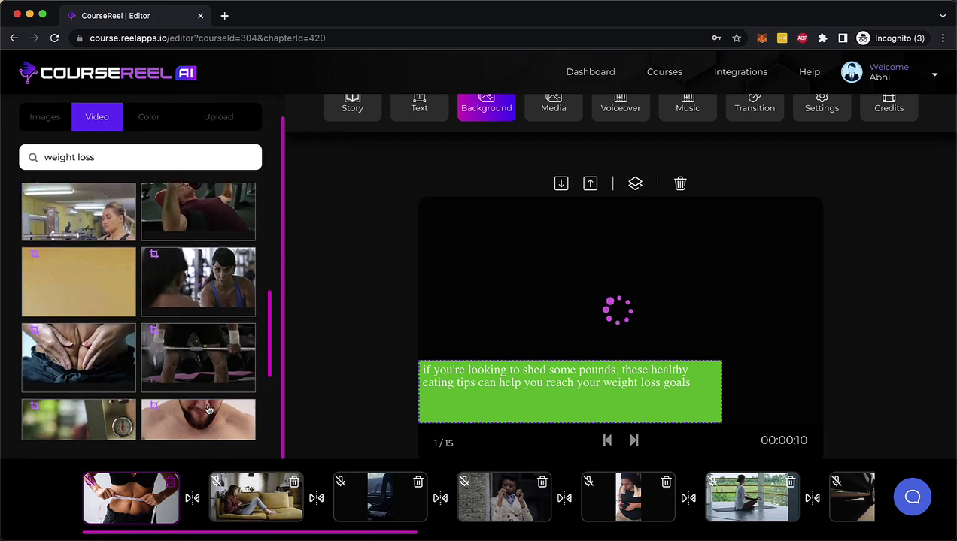
{"action": "scroll", "coordinate": [208, 409], "scroll_direction": "down", "scroll_amount": 5}
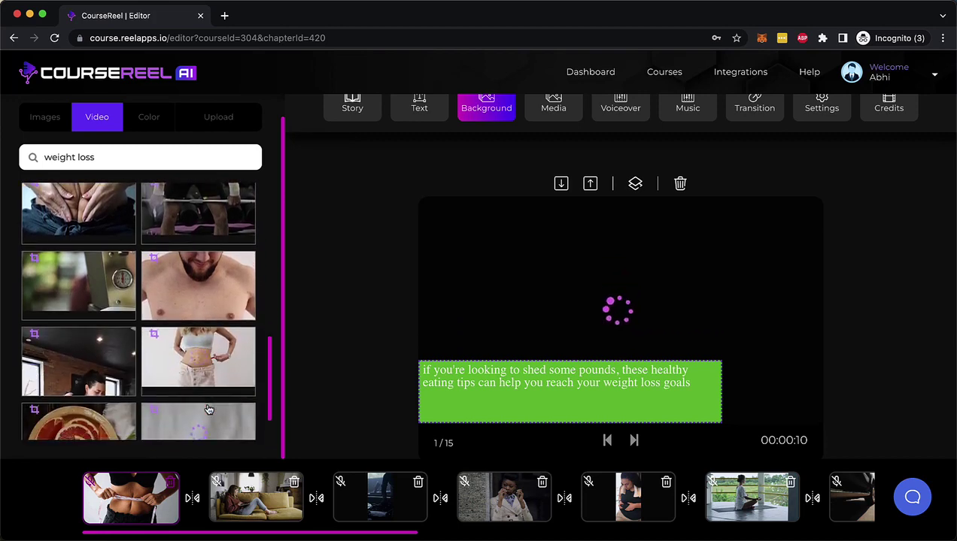
Search the media library, switching from videos ('wor') to an image search for 'work out'.
{"action": "left_click", "coordinate": [553, 106]}
{"action": "left_click", "coordinate": [137, 121]}
{"action": "scroll", "coordinate": [140, 206], "scroll_direction": "down", "scroll_amount": 1}
{"action": "left_click", "coordinate": [119, 156]}
{"action": "type", "text": "wor"}
{"action": "left_click", "coordinate": [59, 118]}
{"action": "left_click", "coordinate": [81, 159]}
{"action": "type", "text": "work out"}
{"action": "key", "text": "Return"}
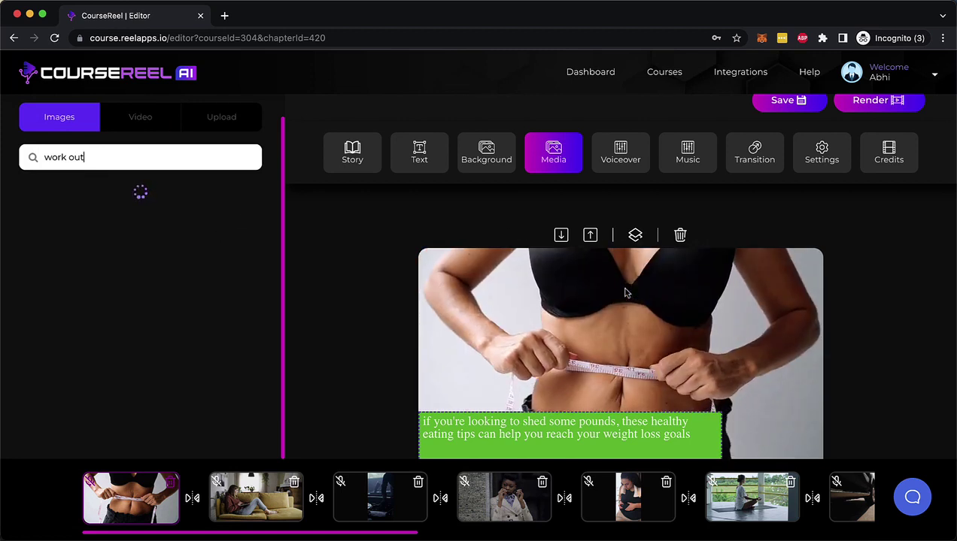
Browse the AI Voices language and voice lists without picking a voice.
{"action": "left_click", "coordinate": [619, 153]}
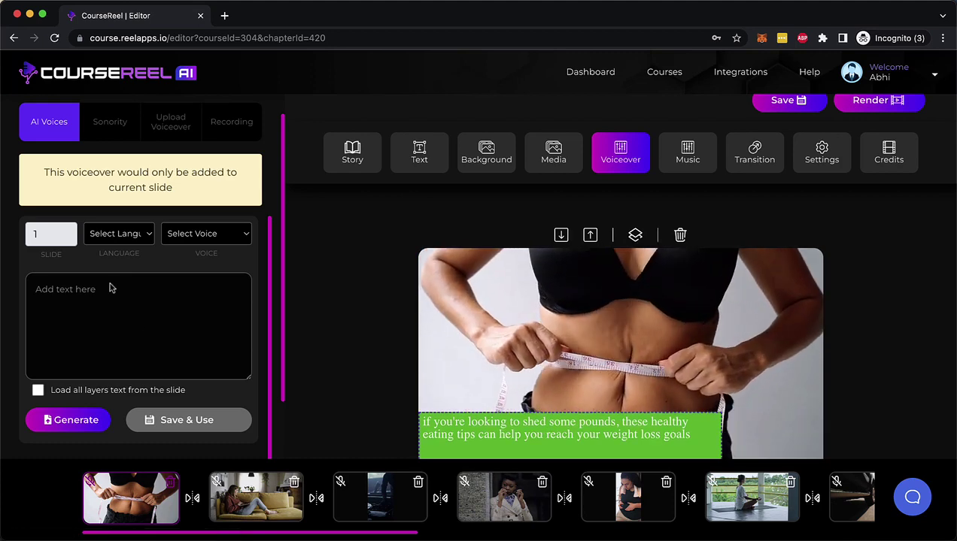
{"action": "left_click", "coordinate": [142, 236]}
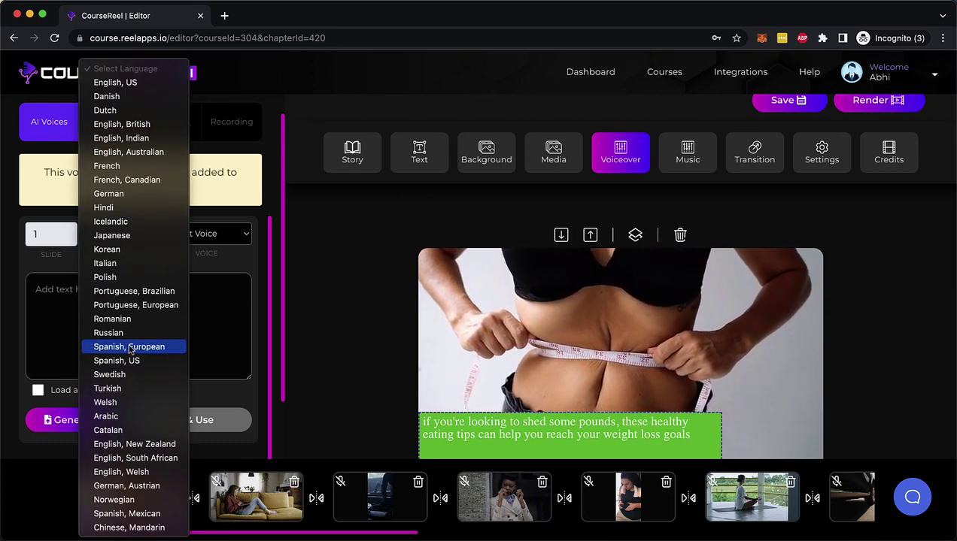
{"action": "left_click", "coordinate": [228, 239]}
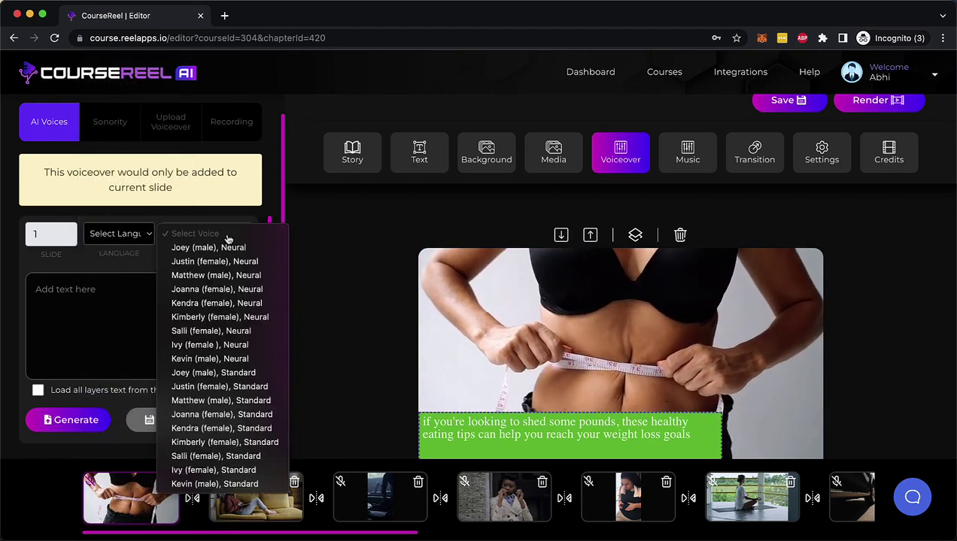
{"action": "left_click", "coordinate": [120, 158]}
Look over the Sonority, Upload Voiceover and Recording options, then show the music library.
{"action": "left_click", "coordinate": [120, 123]}
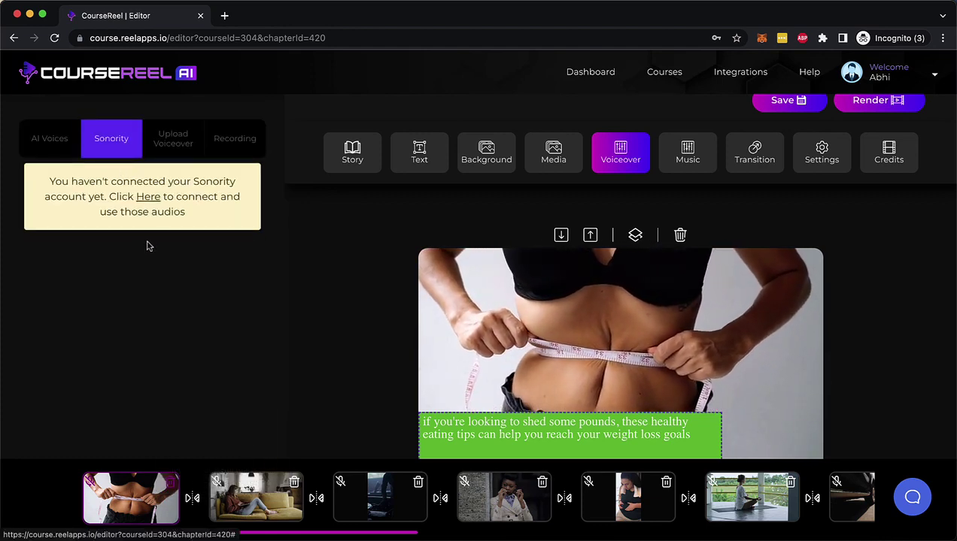
{"action": "left_click", "coordinate": [180, 143]}
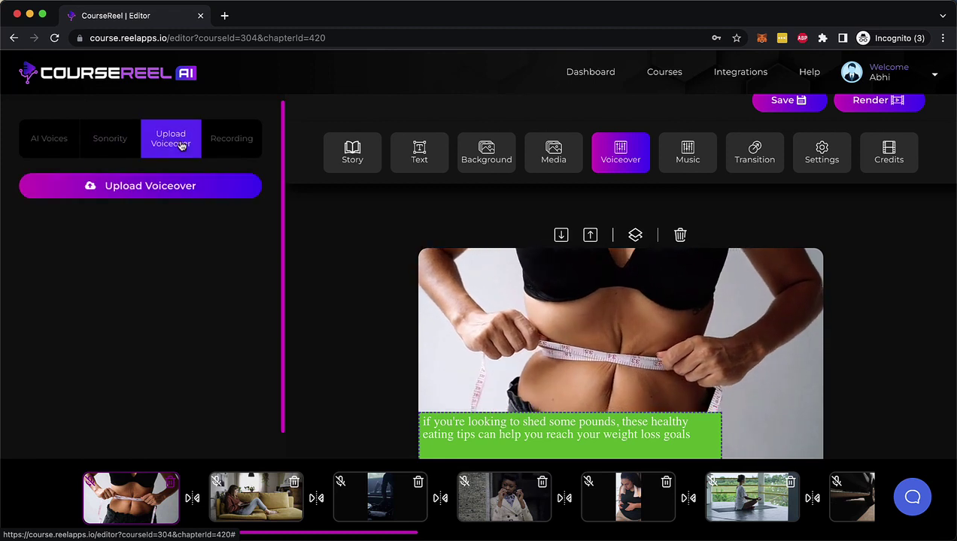
{"action": "left_click", "coordinate": [223, 144]}
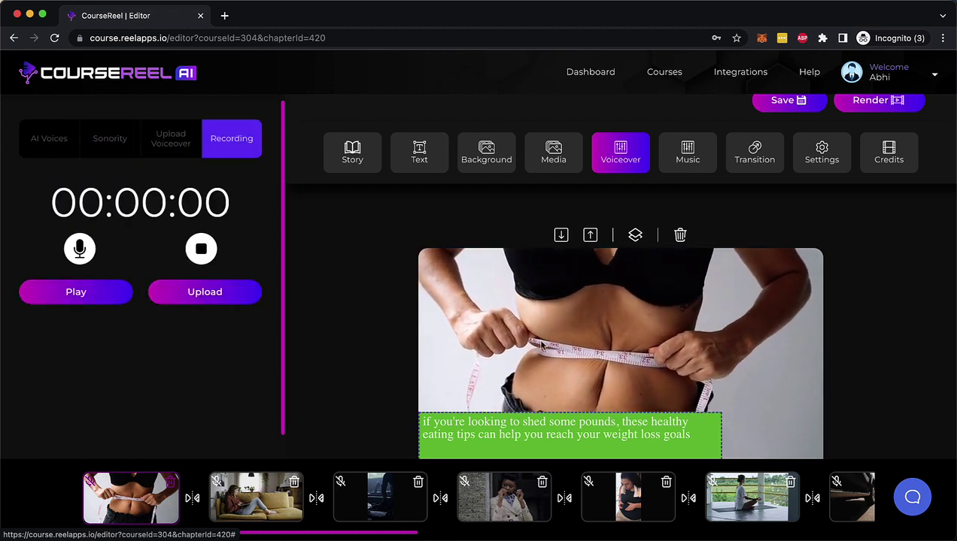
{"action": "left_click", "coordinate": [688, 158]}
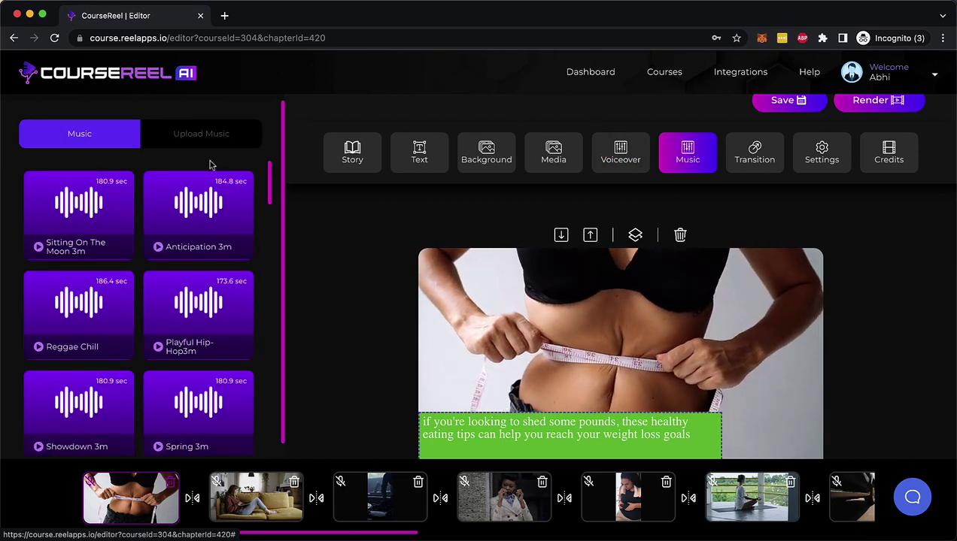
Check the Upload Music option and return to the music track list.
{"action": "left_click", "coordinate": [219, 135]}
{"action": "left_click", "coordinate": [77, 128]}
{"action": "scroll", "coordinate": [118, 311], "scroll_direction": "down", "scroll_amount": 5}
{"action": "scroll", "coordinate": [118, 316], "scroll_direction": "up", "scroll_amount": 3}
{"action": "scroll", "coordinate": [118, 319], "scroll_direction": "up", "scroll_amount": 2}
Review the transition choices, the 10-second slide settings, and the Intro/Outro credit options.
{"action": "left_click", "coordinate": [758, 154]}
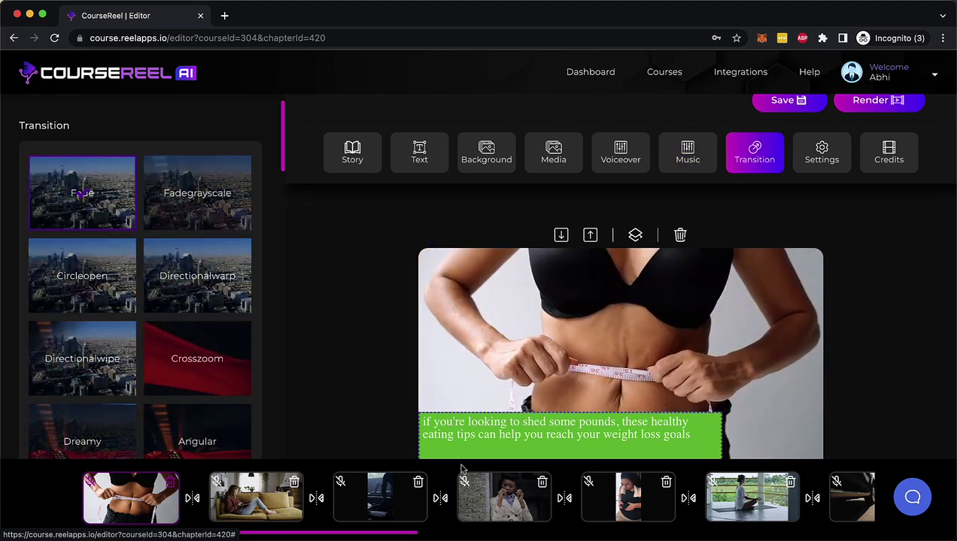
{"action": "left_click", "coordinate": [829, 163]}
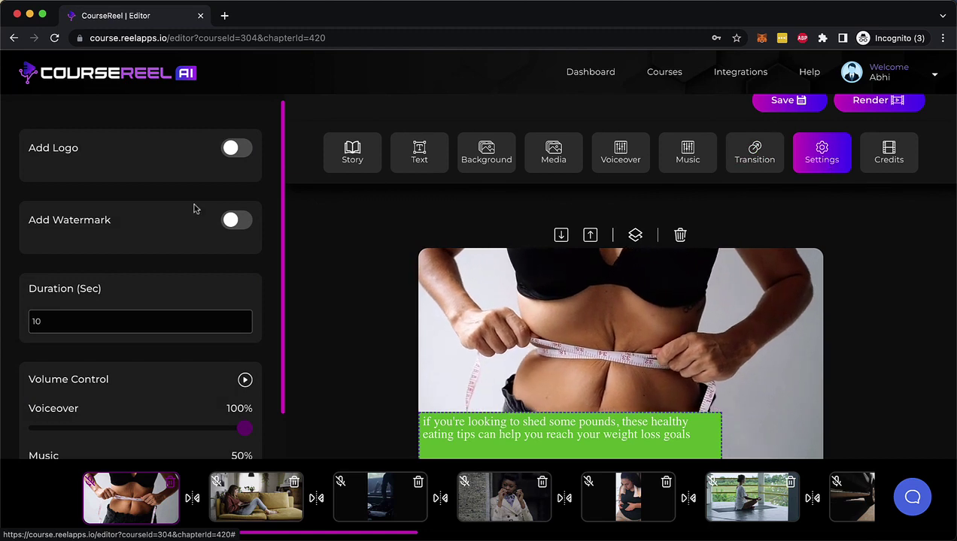
{"action": "scroll", "coordinate": [193, 209], "scroll_direction": "down", "scroll_amount": 1}
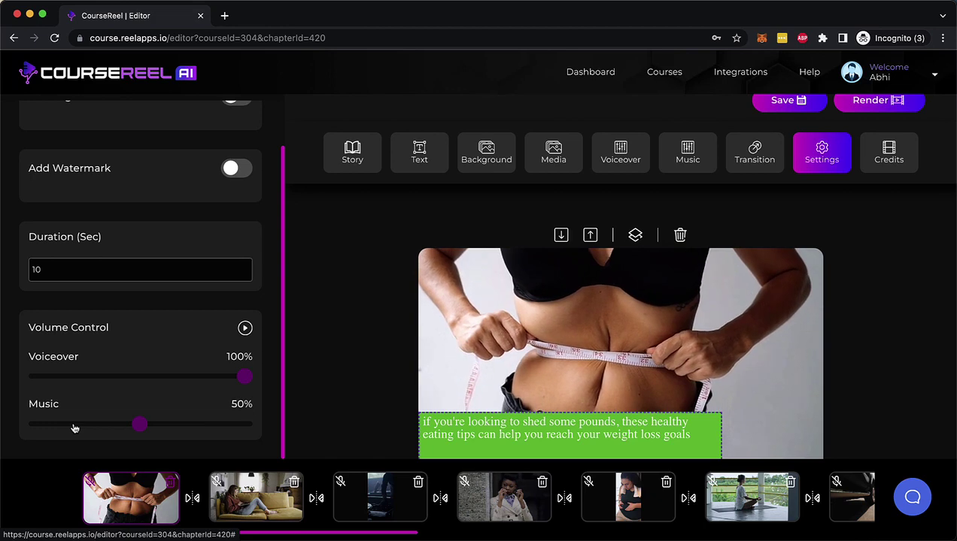
{"action": "scroll", "coordinate": [542, 340], "scroll_direction": "down", "scroll_amount": 2}
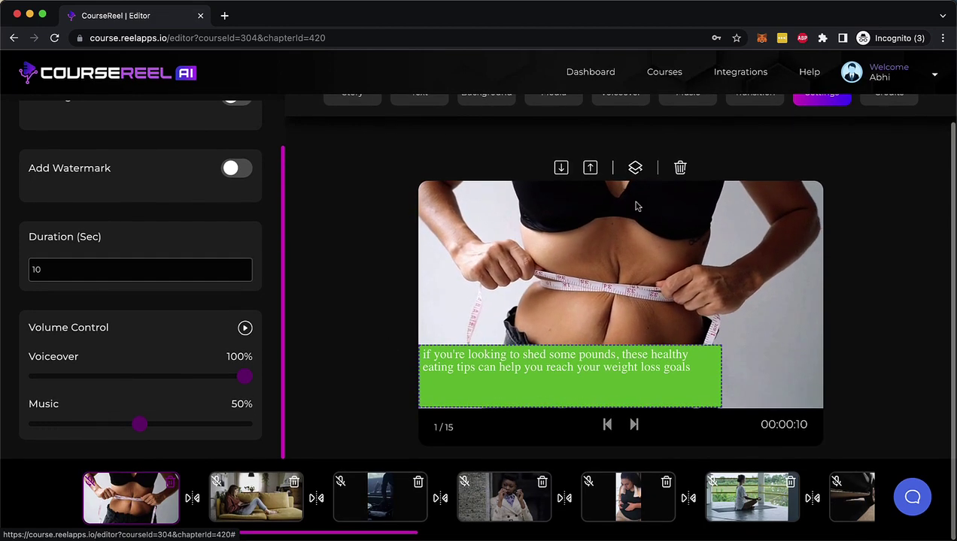
{"action": "scroll", "coordinate": [807, 254], "scroll_direction": "up", "scroll_amount": 2}
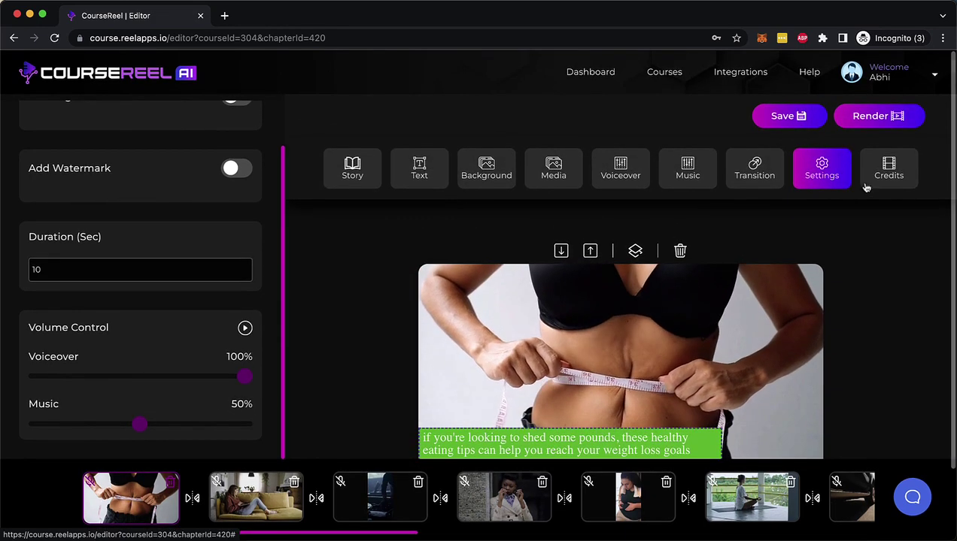
{"action": "left_click", "coordinate": [886, 171]}
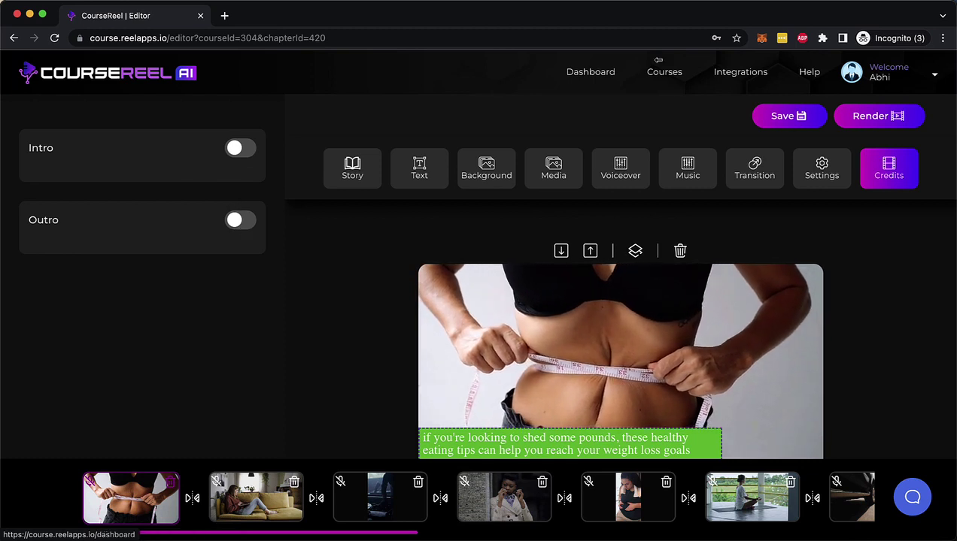
Render the healthy eating tips chapter, then select the dining-out chapter from Select Chapter.
{"action": "left_click", "coordinate": [869, 117]}
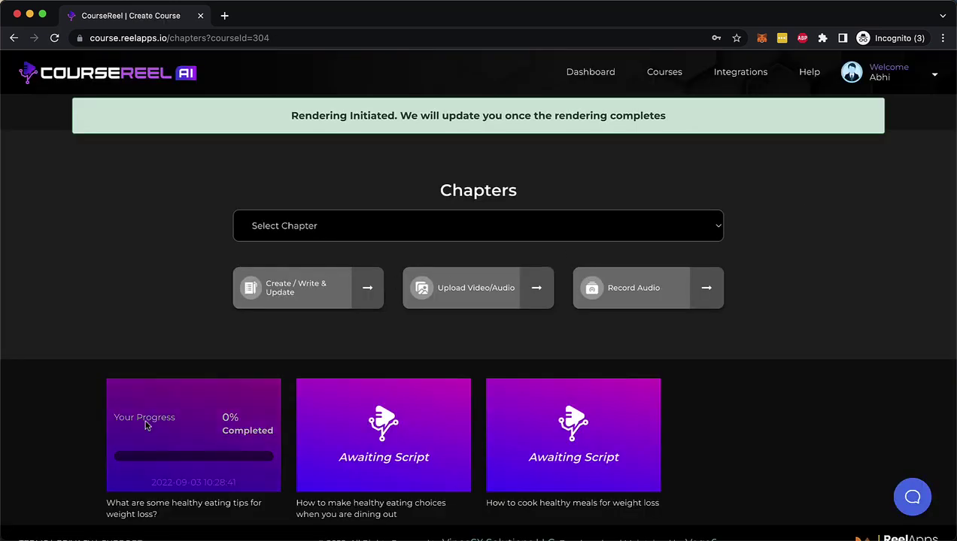
{"action": "left_click", "coordinate": [417, 228]}
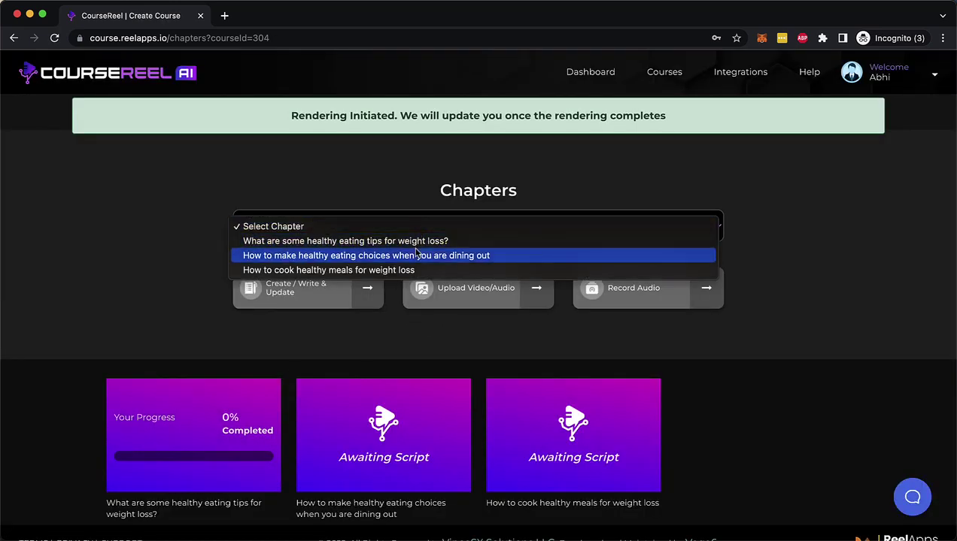
{"action": "left_click", "coordinate": [416, 255]}
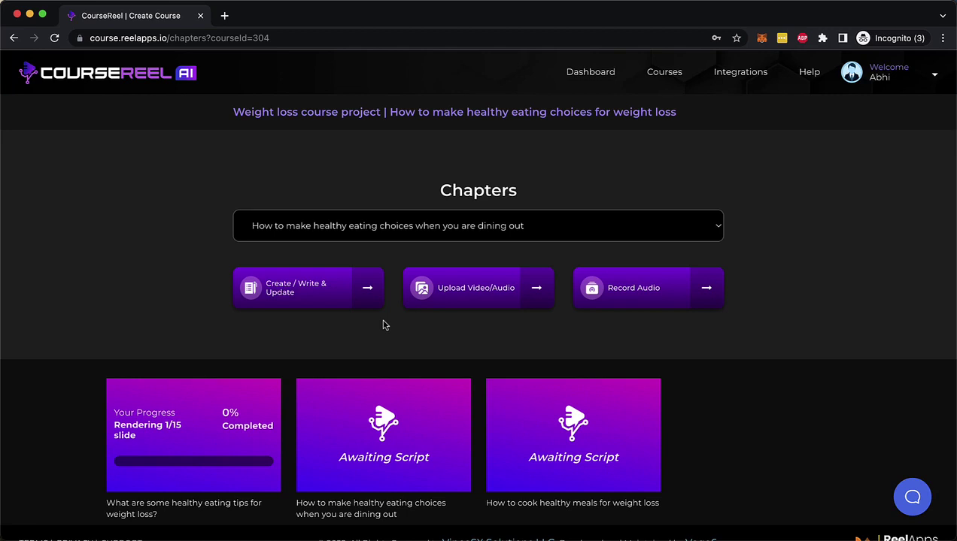
Glance at the Courses list holding 2 courses, then go back to the Dashboard.
{"action": "left_click", "coordinate": [664, 73]}
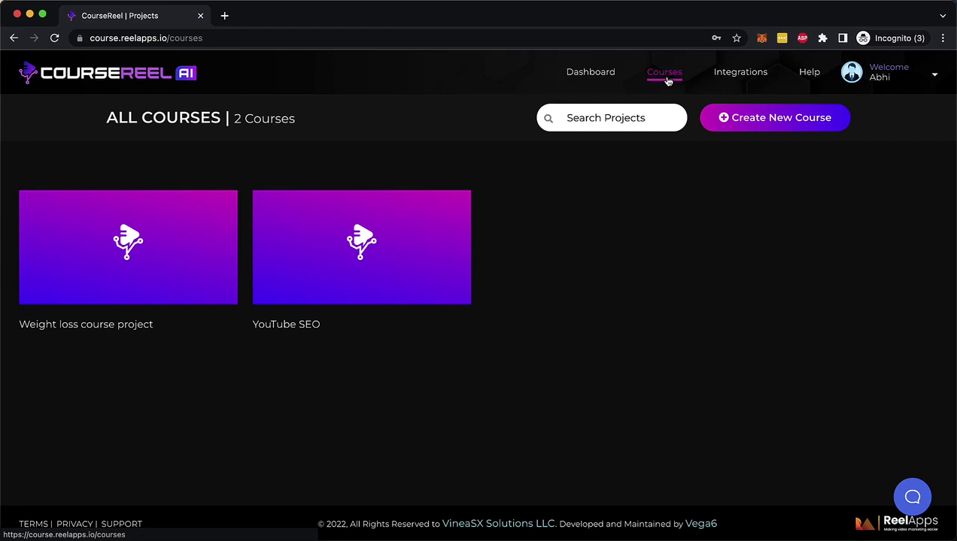
{"action": "left_click", "coordinate": [591, 74]}
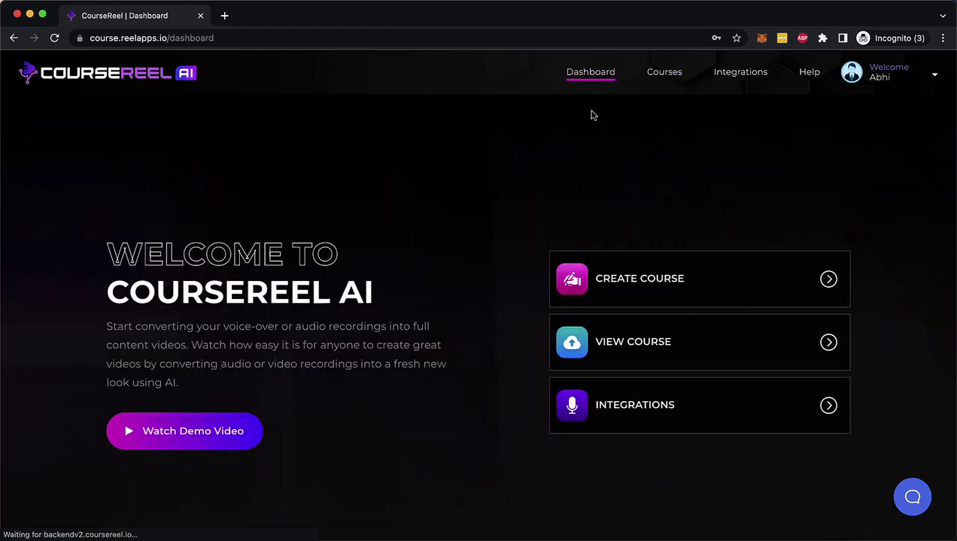